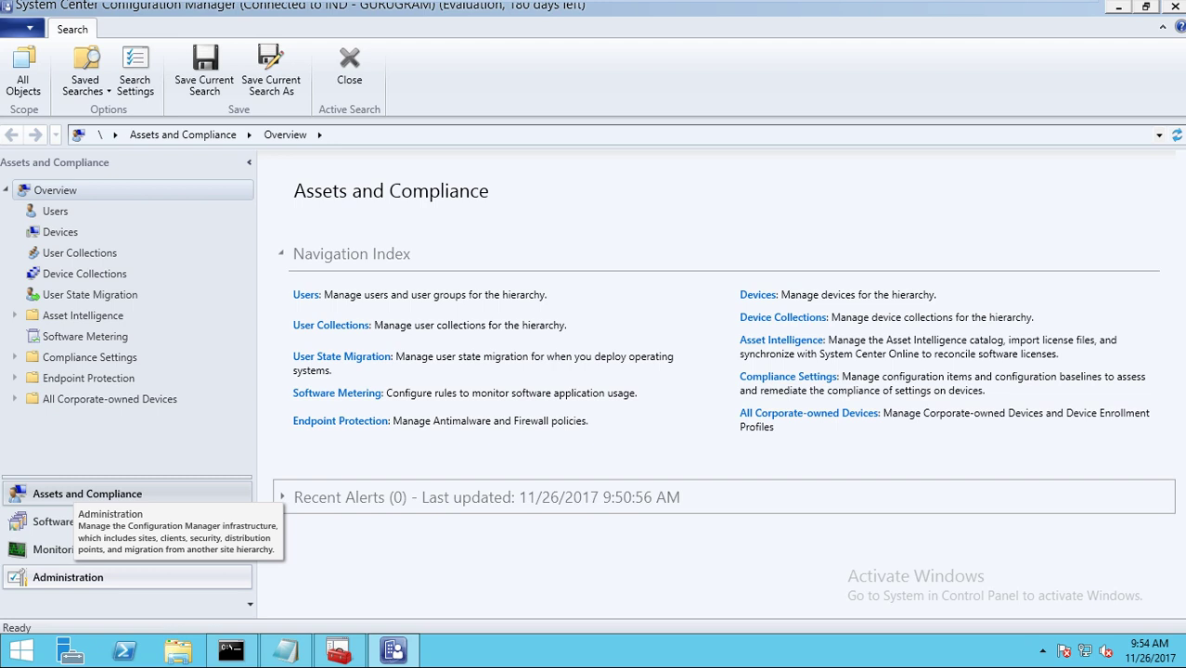
Start creating a new boundary under Hierarchy Configuration in the Administration workspace
click(67, 577)
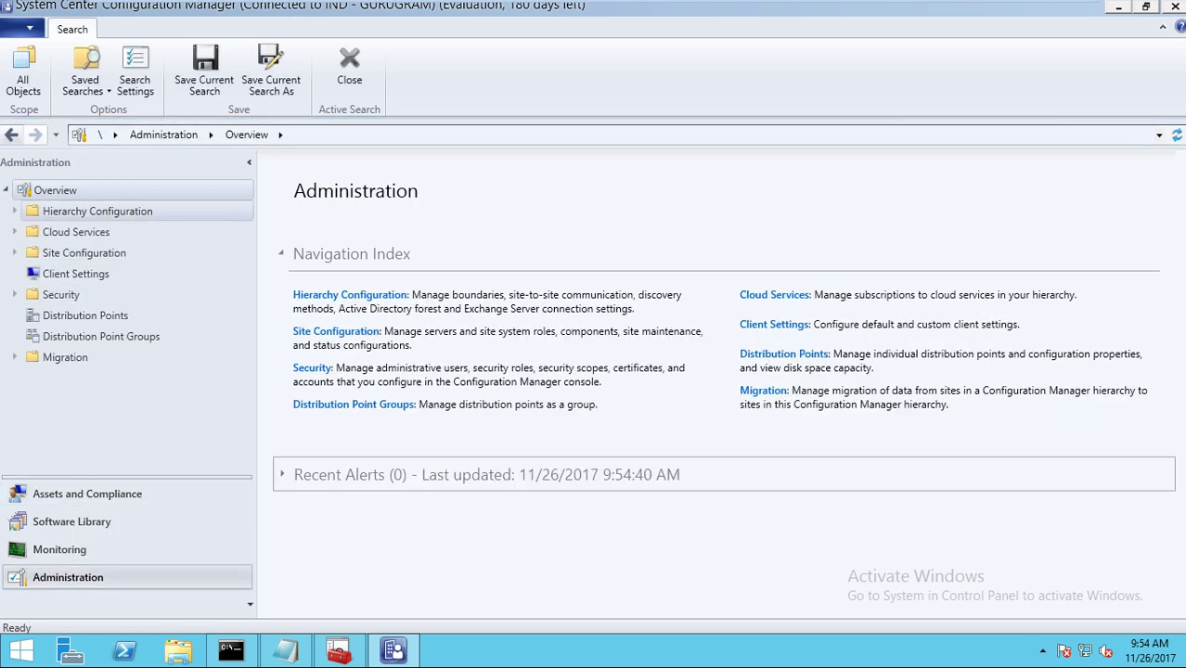
click(15, 211)
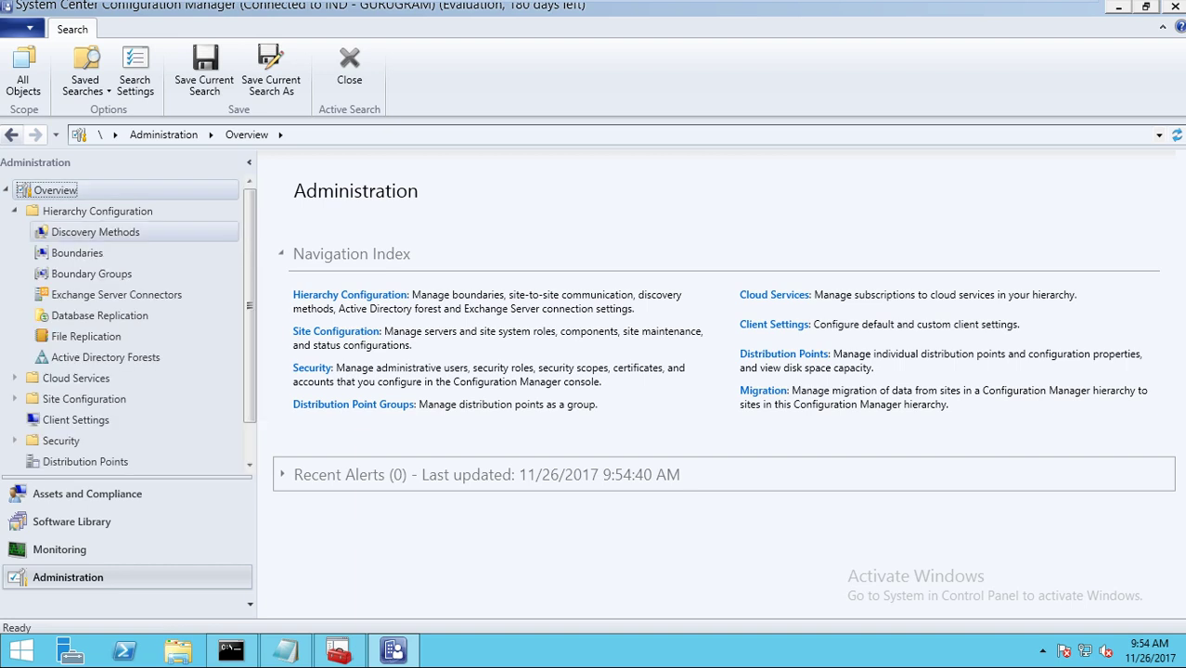
click(77, 253)
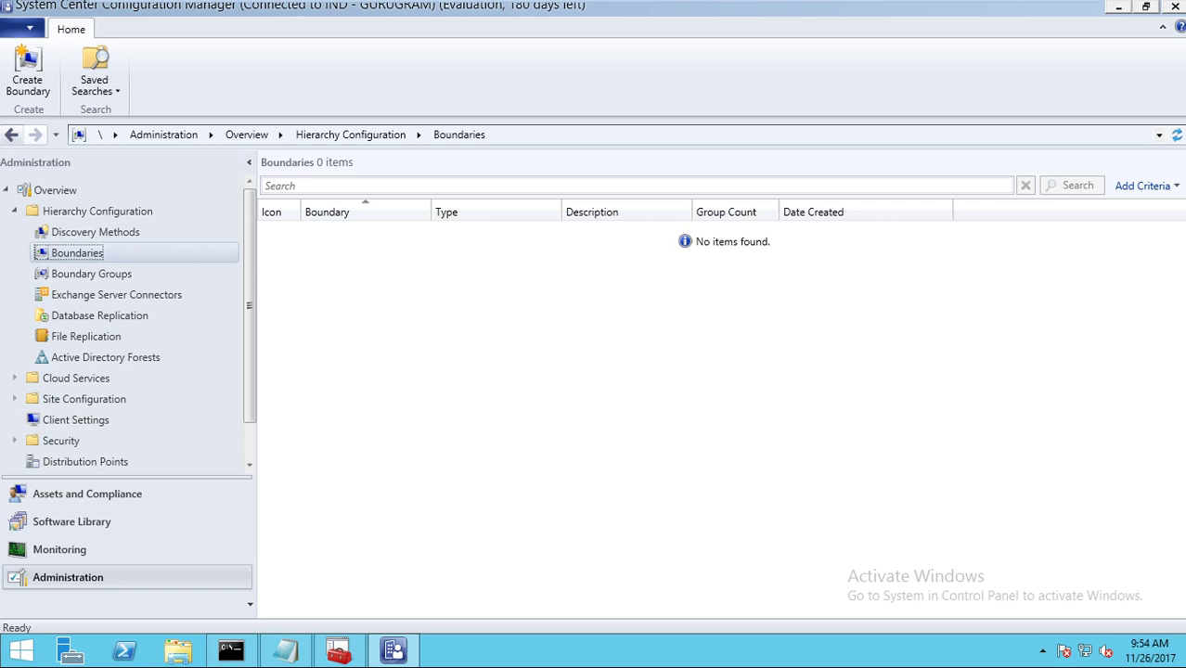
right_click(318, 254)
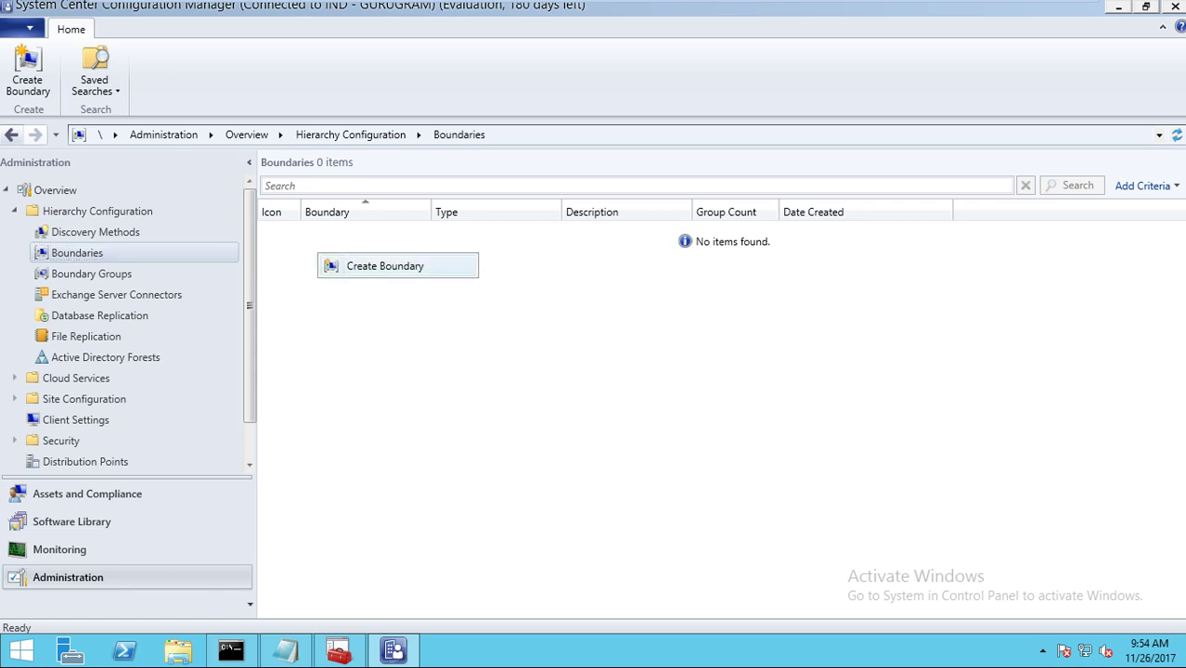
click(385, 266)
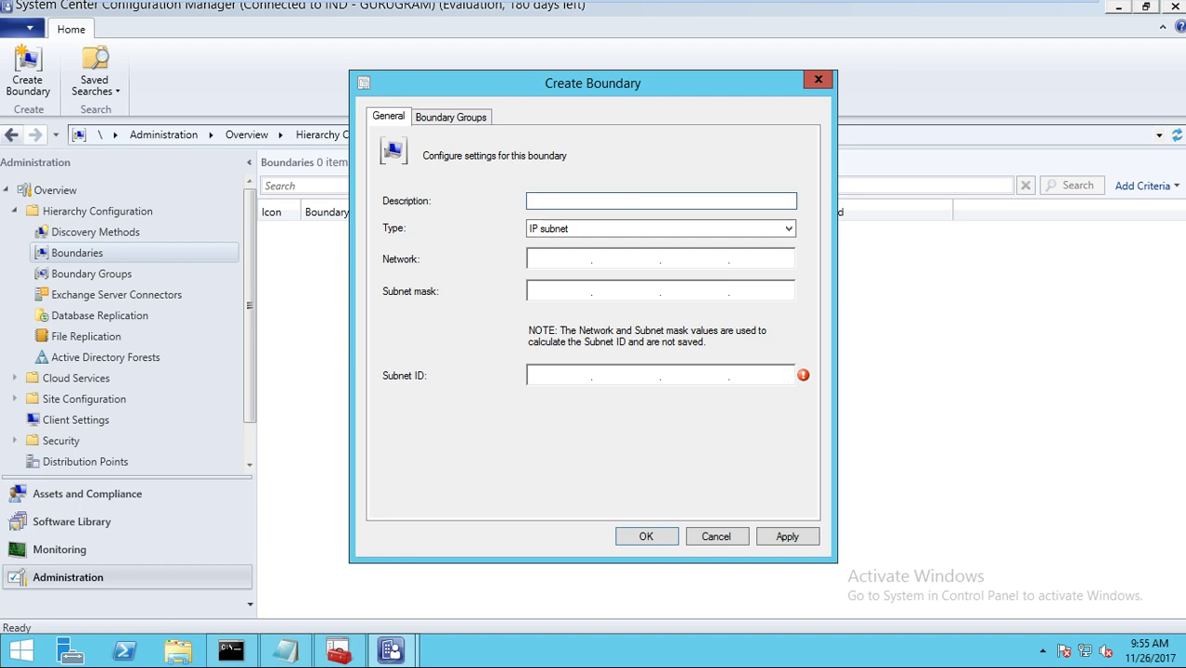
text(ITHU)
Give the boundary the description IT and set its type to IP address range
key(BackSpace)
key(BackSpace)
key(BackSpace)
key(BackSpace)
text(IT)
key(Tab)
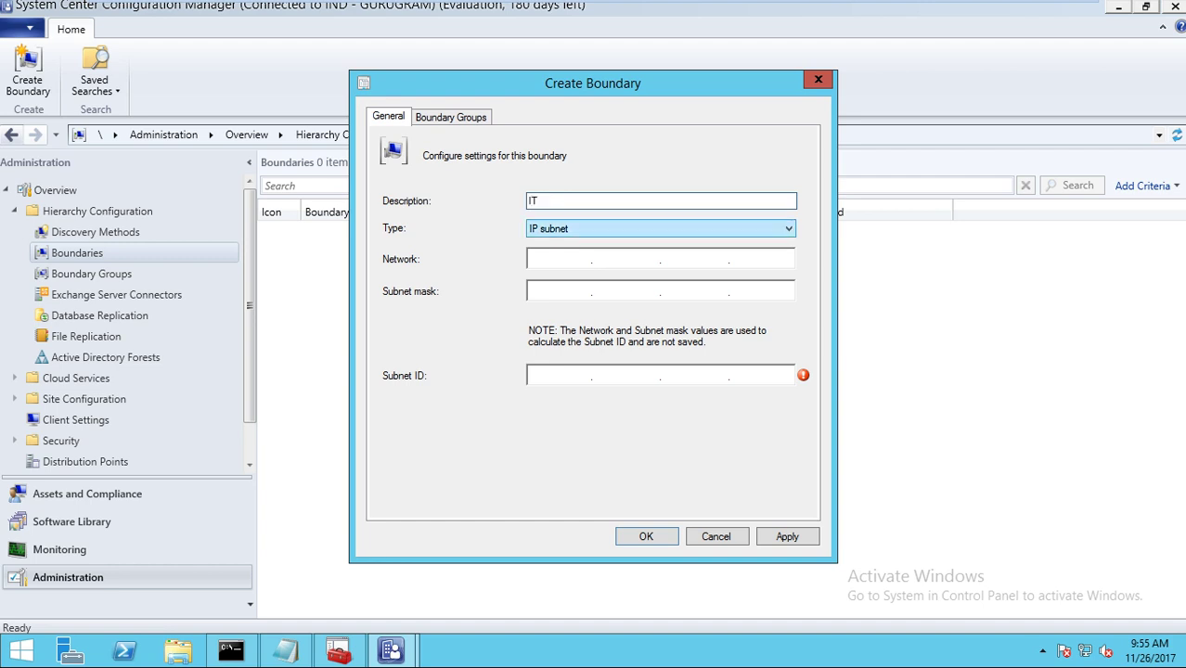
click(660, 228)
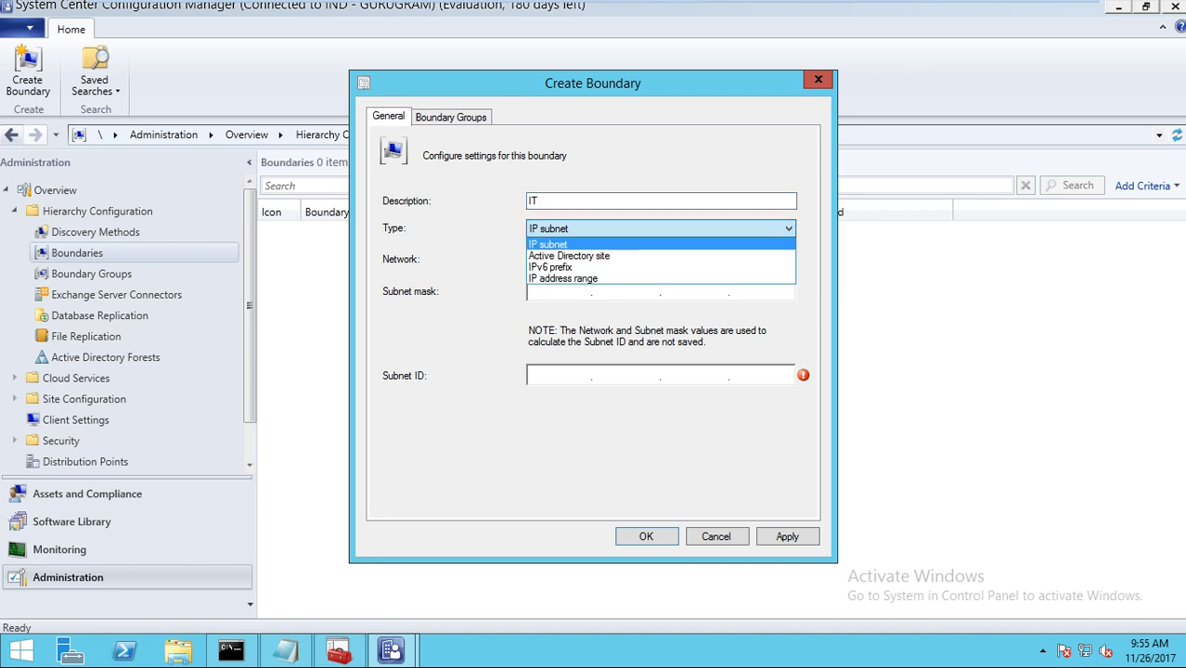
key(Down)
key(Down)
key(Down)
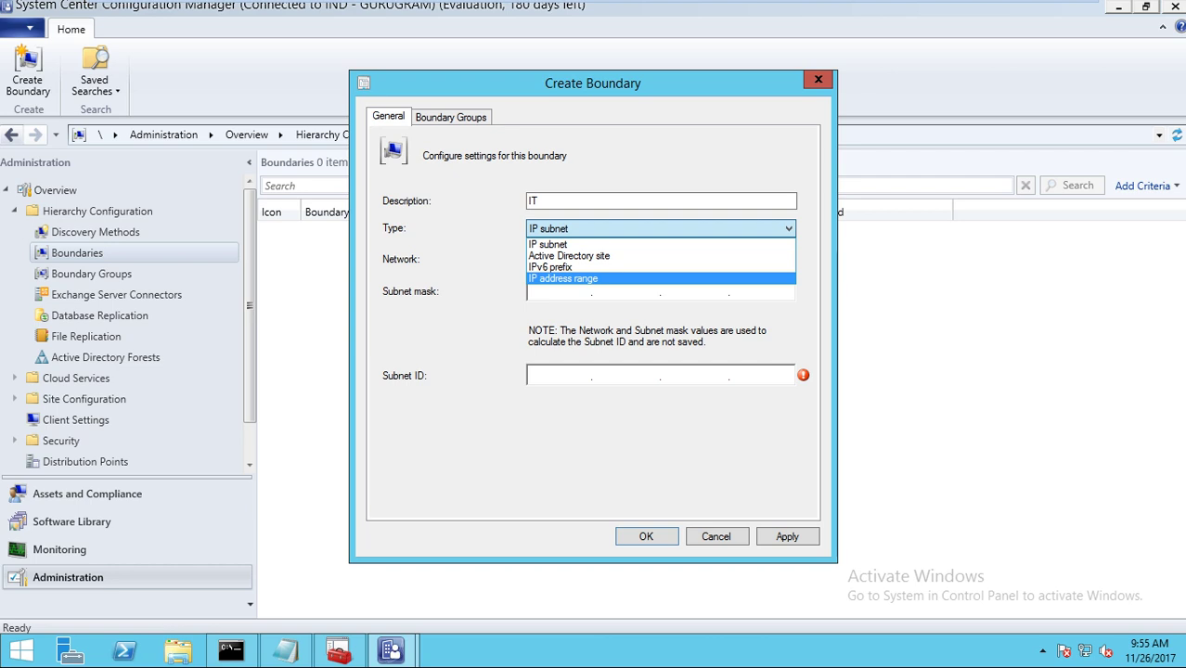
key(Return)
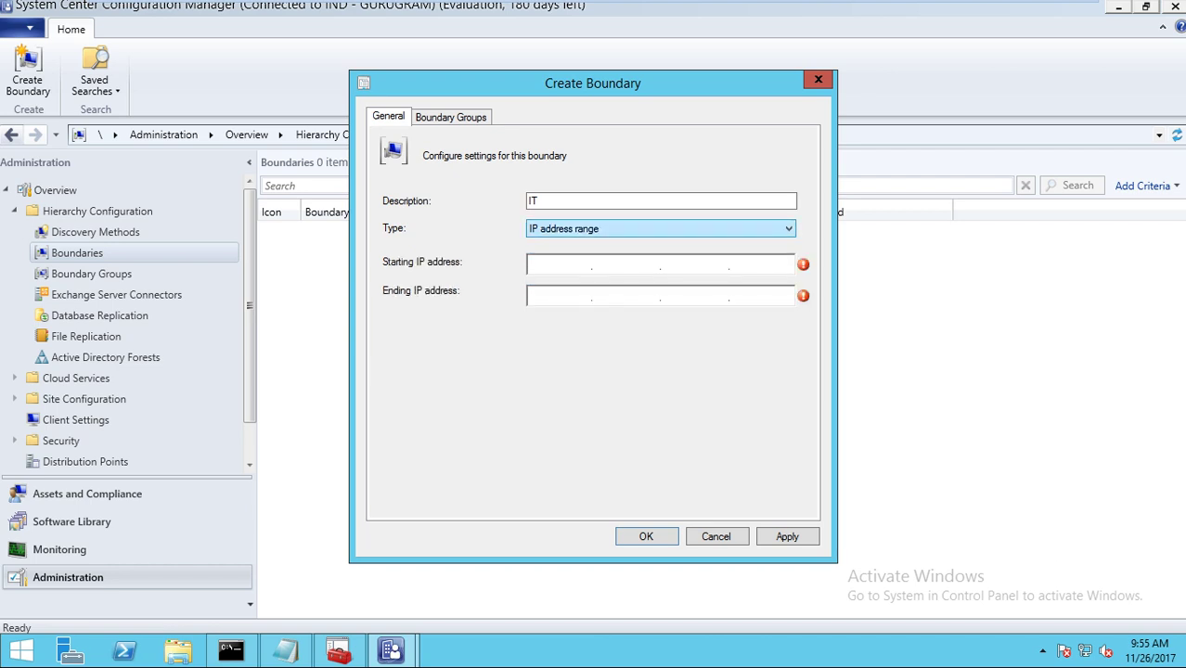
Set the boundary's IP range from 192.168.0.2 to 192.168.0.254 and create the boundary
key(Tab)
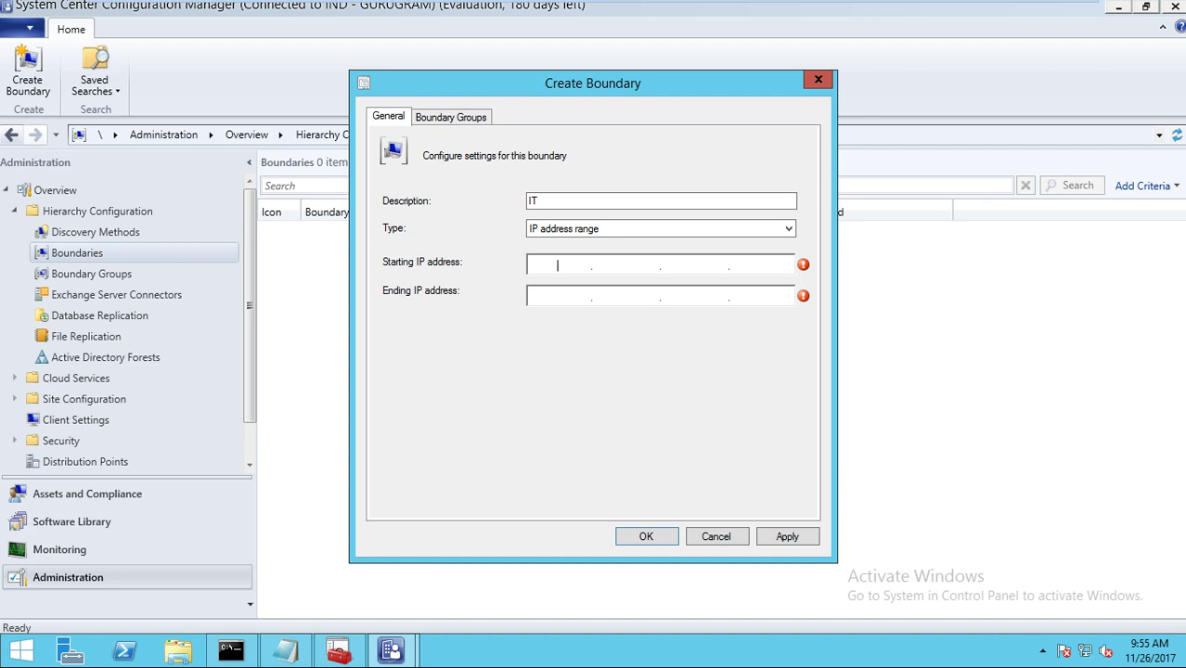
text(192.168.0.2)
key(Tab)
text(192.168.0)
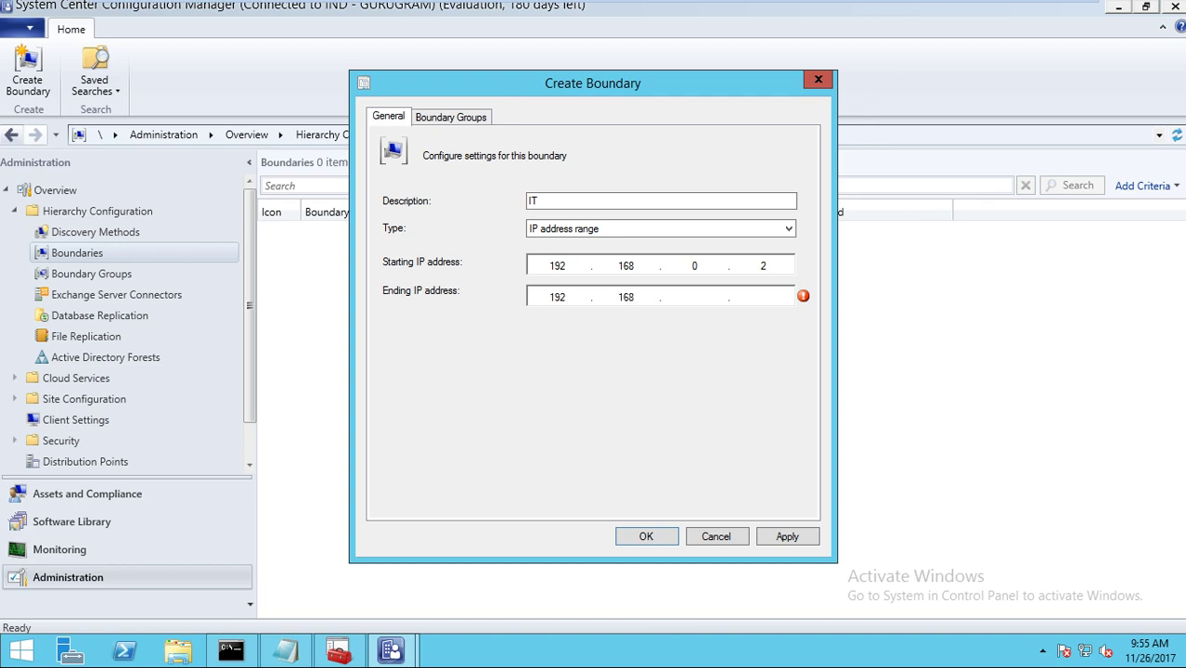
text(.254)
click(788, 536)
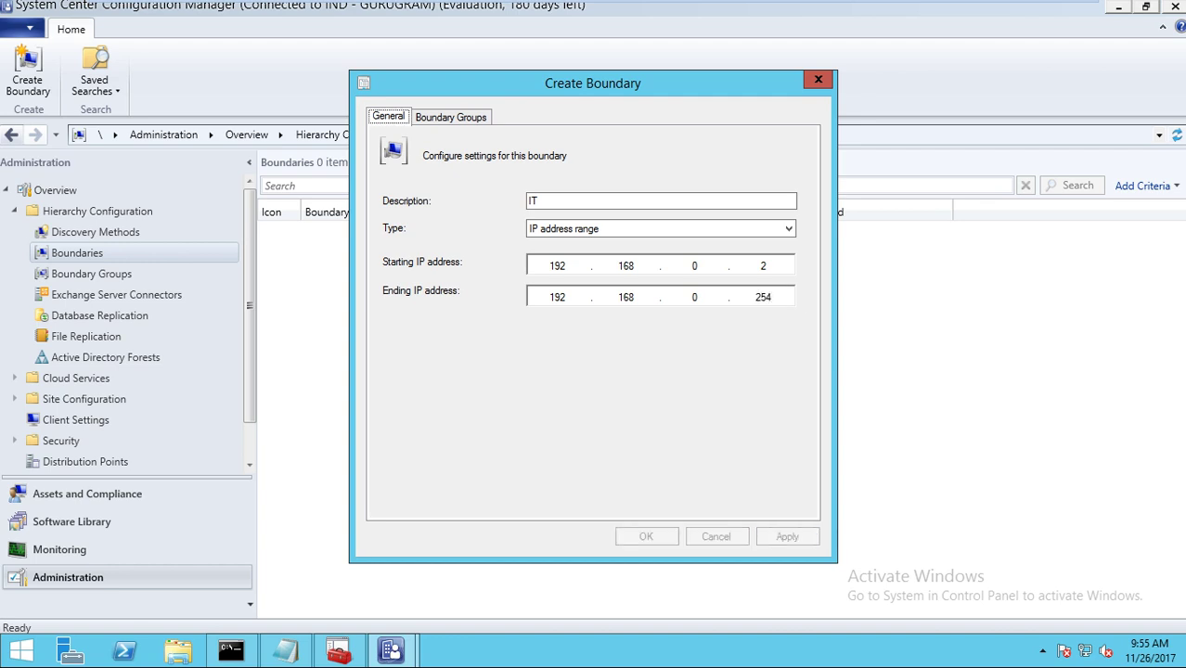
key(Return)
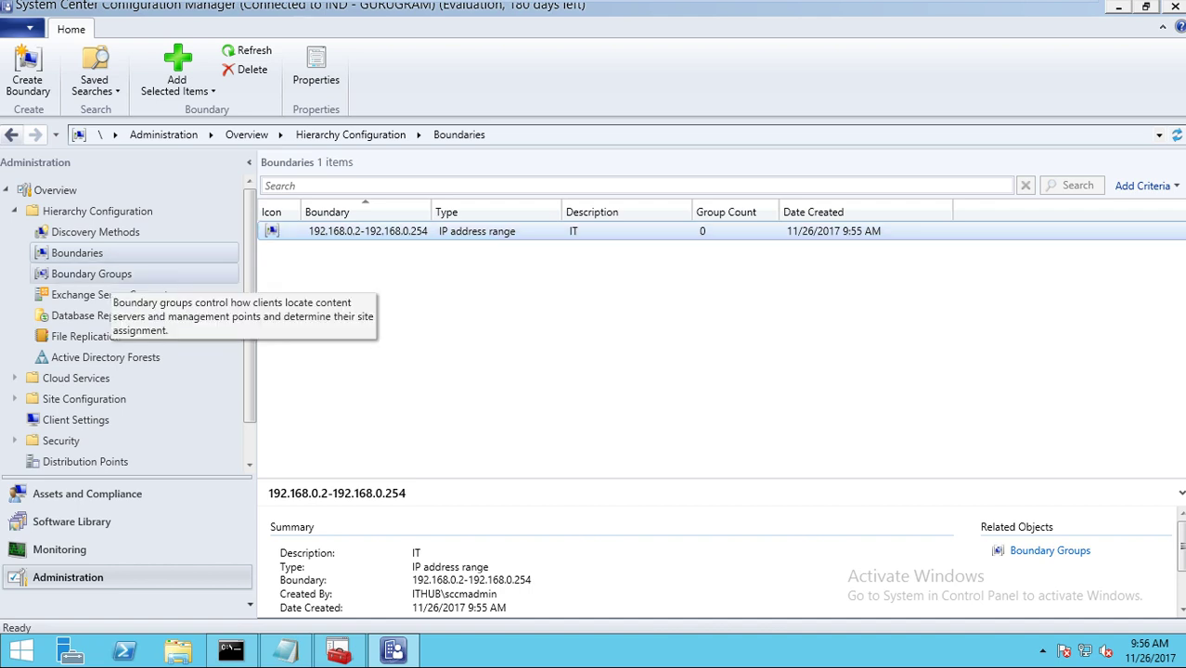
Start a new boundary group and name it ITHUB
click(91, 274)
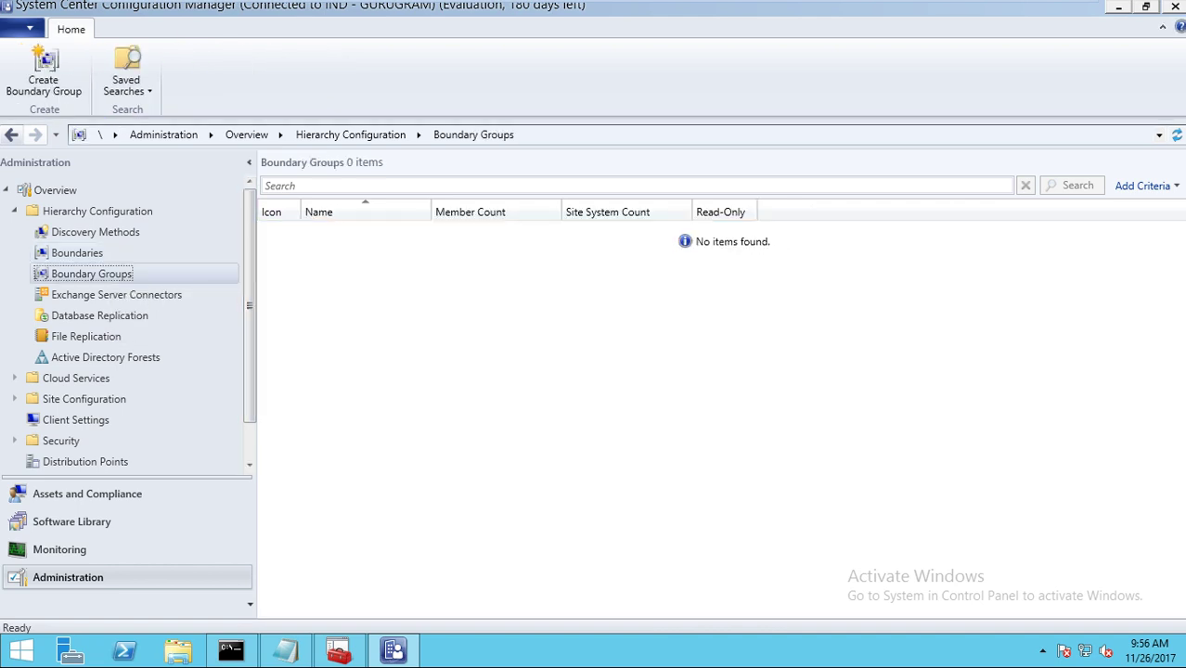
right_click(409, 253)
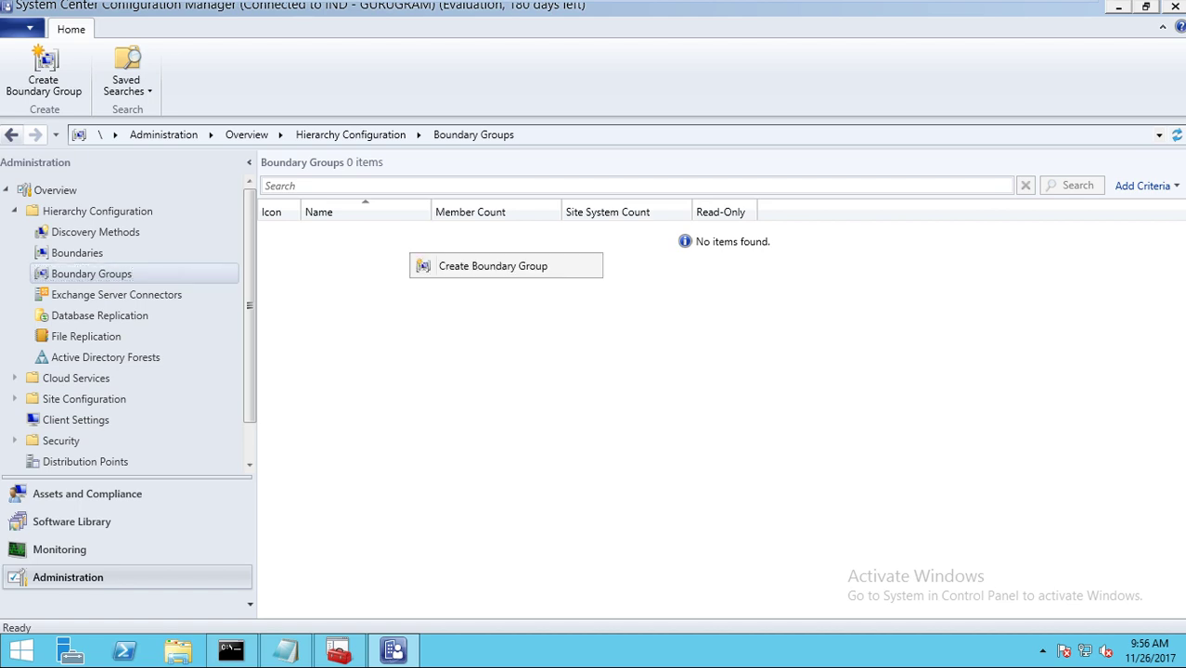
click(492, 267)
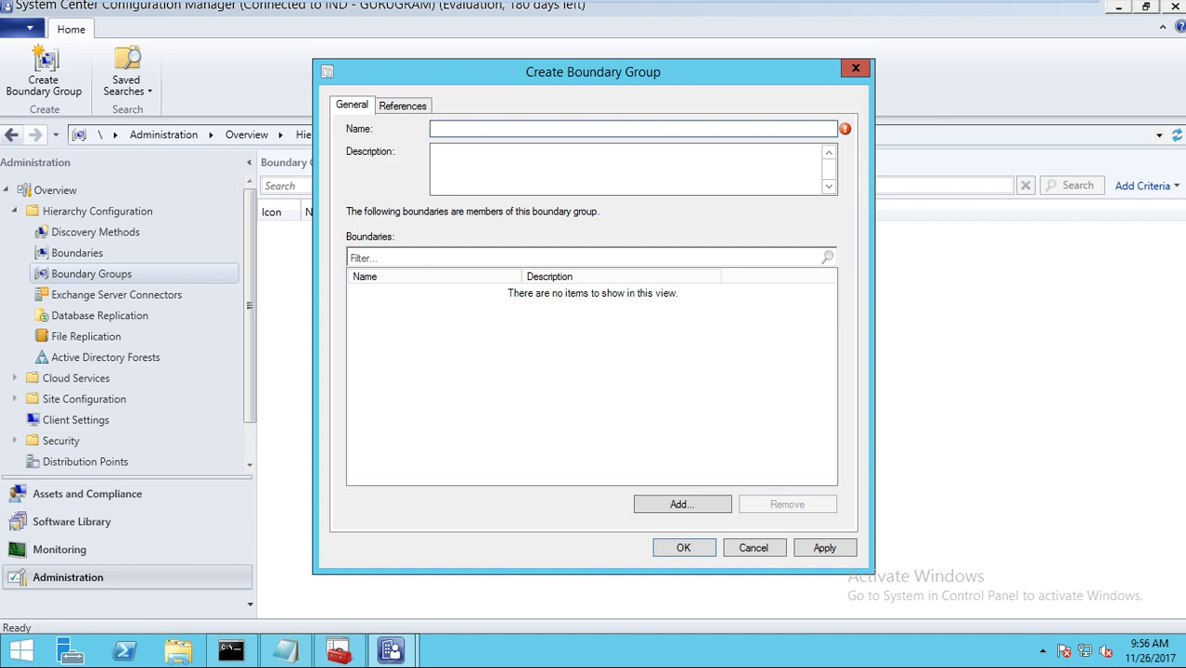
text(1)
key(BackSpace)
text(ITHUB)
click(432, 151)
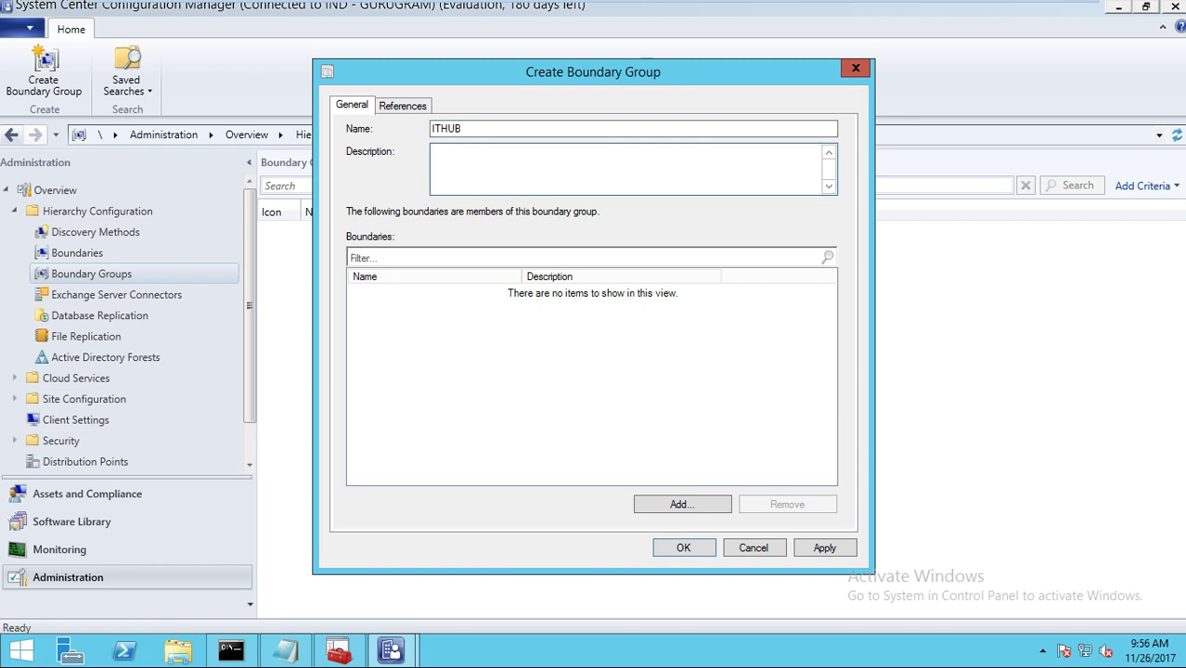
Add the IT boundary 192.168.0.2-192.168.0.254 to the boundary group
click(682, 505)
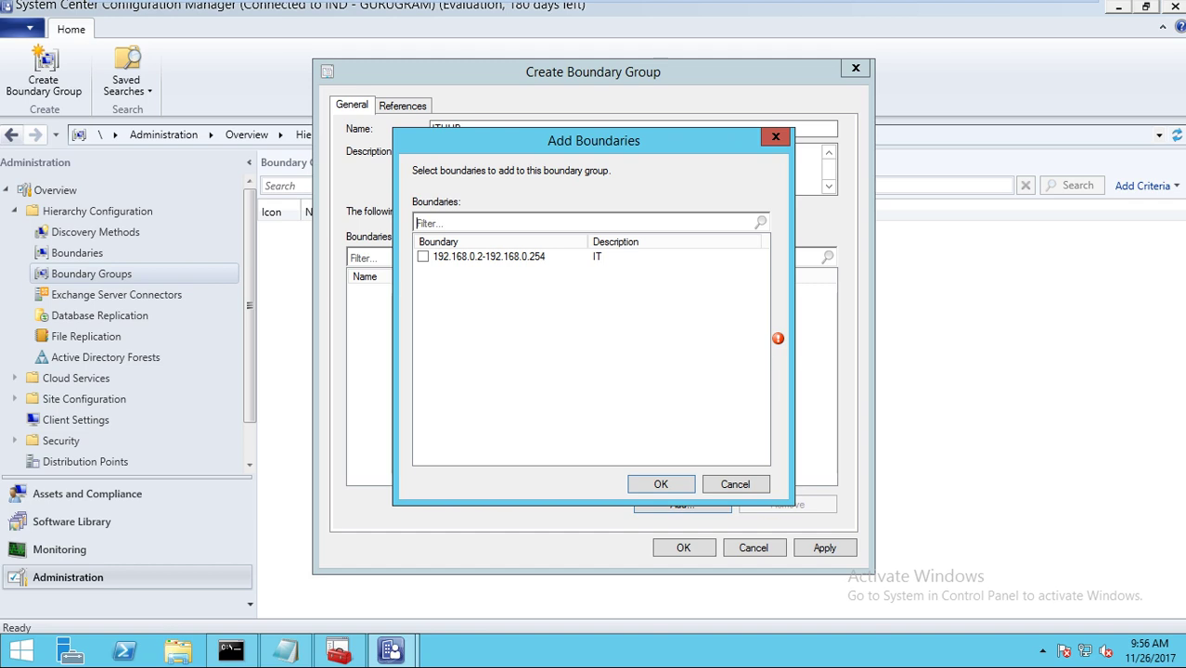
click(423, 257)
click(660, 484)
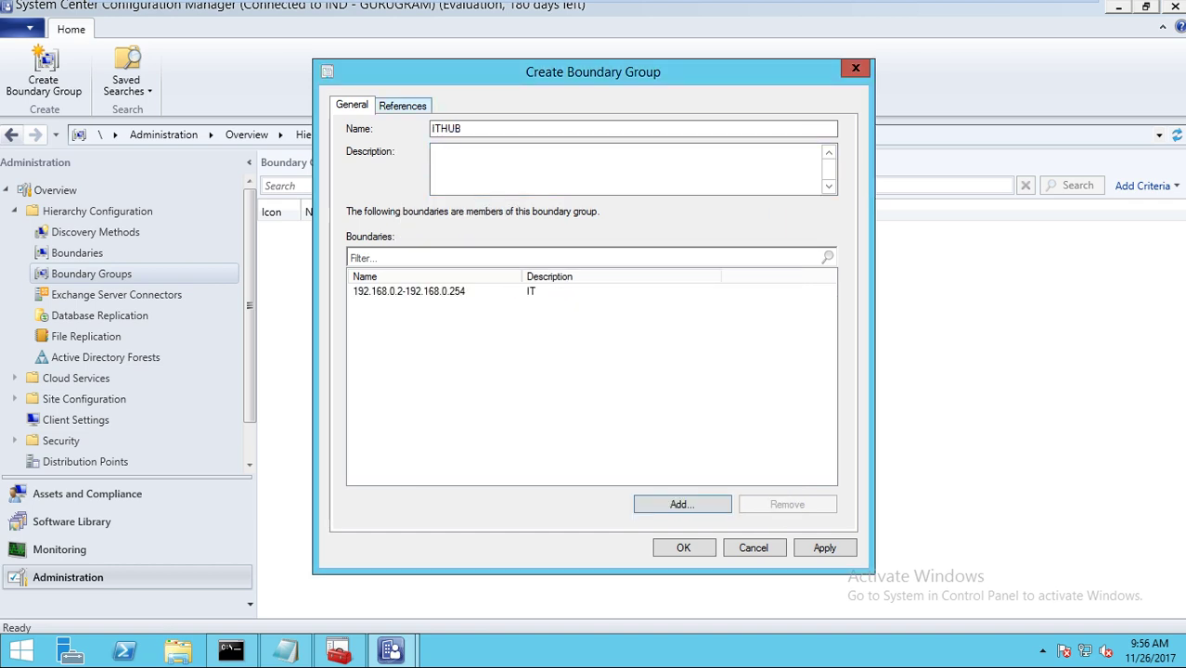
Enable the boundary group for site assignment with IND-GURUGRAM as the assigned site
click(402, 105)
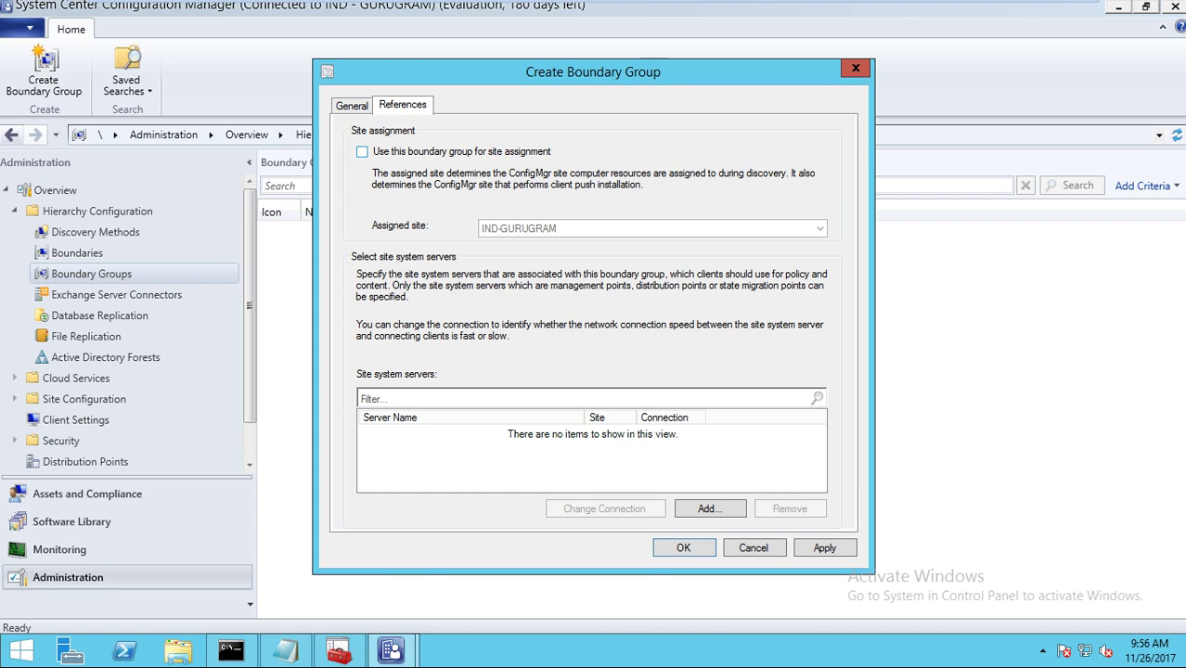
click(362, 152)
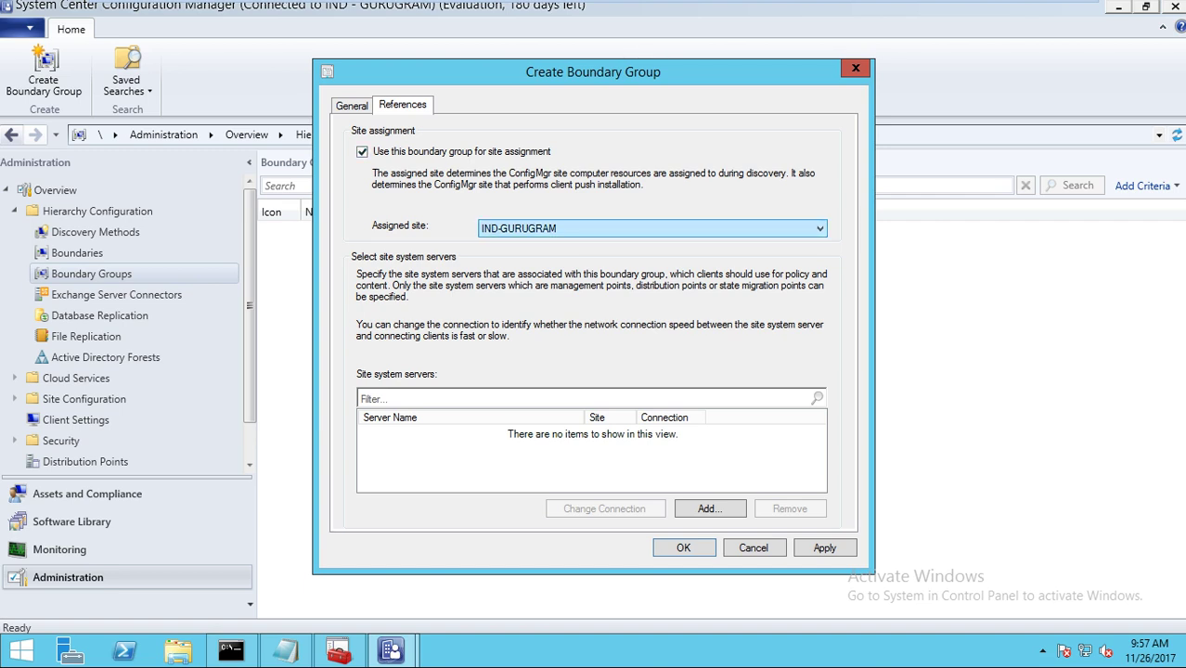
click(652, 228)
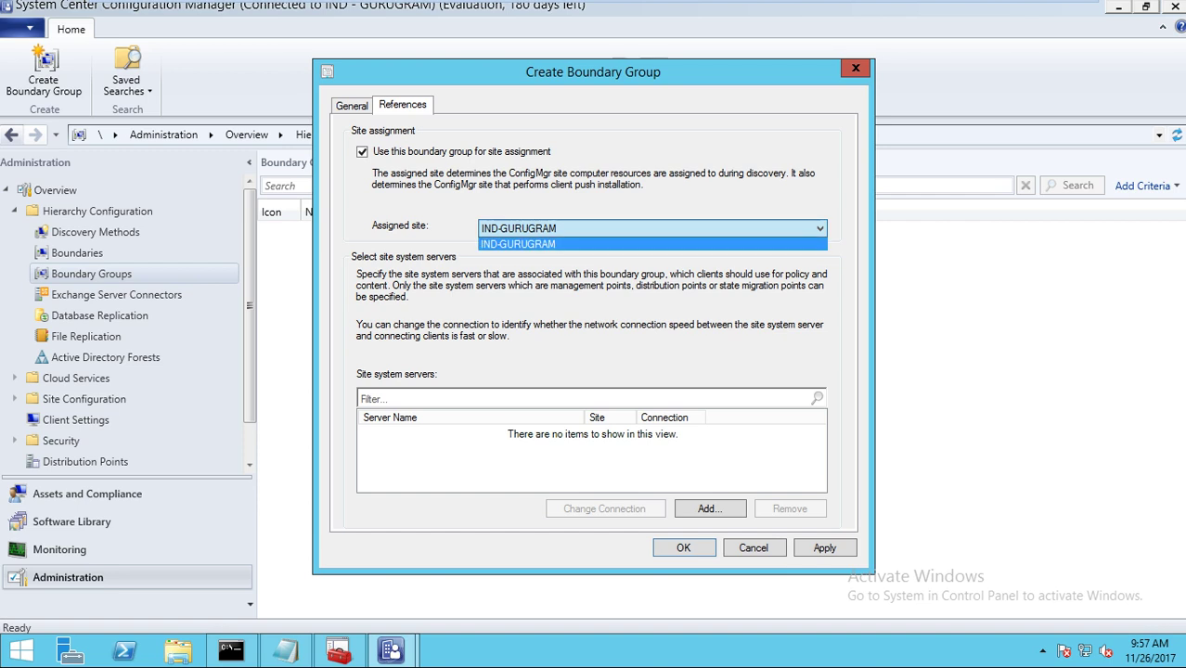
click(652, 229)
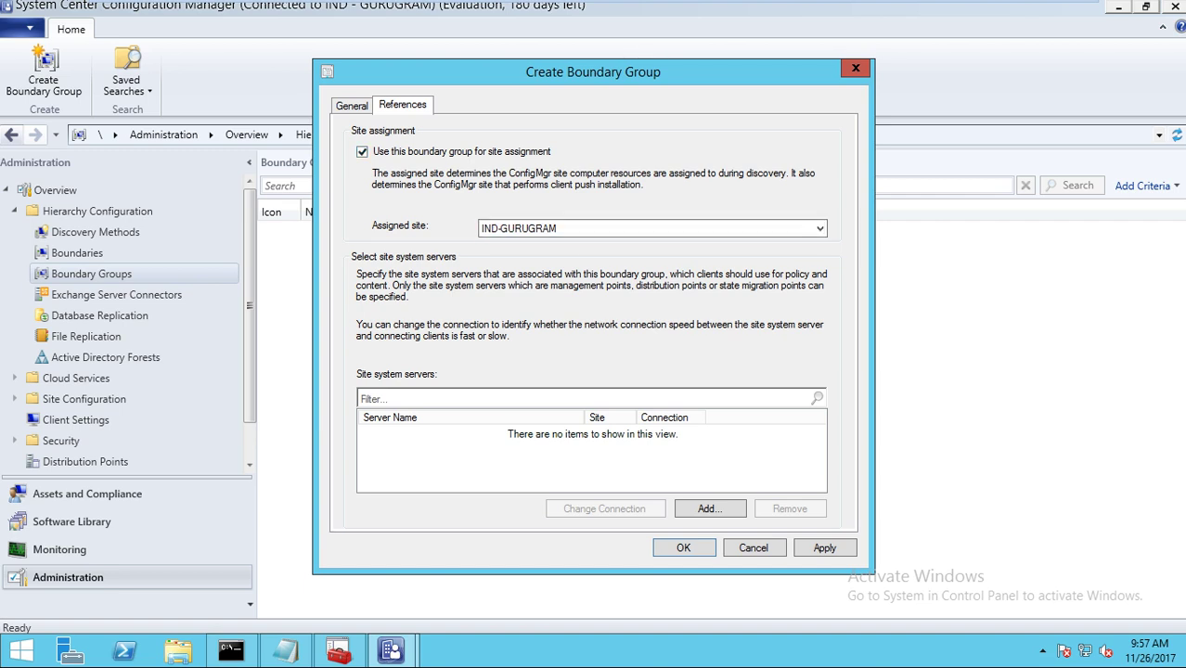
Associate the site system server \\SCCM.ITHUB.COM with the boundary group and create the group
click(709, 509)
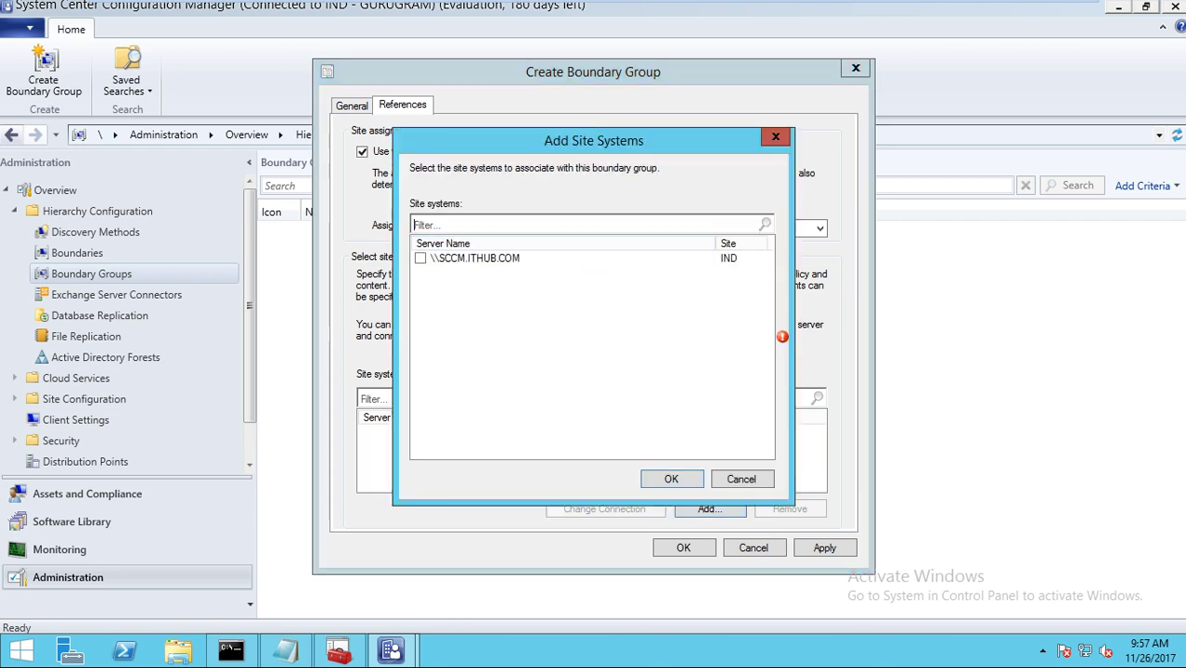
click(420, 259)
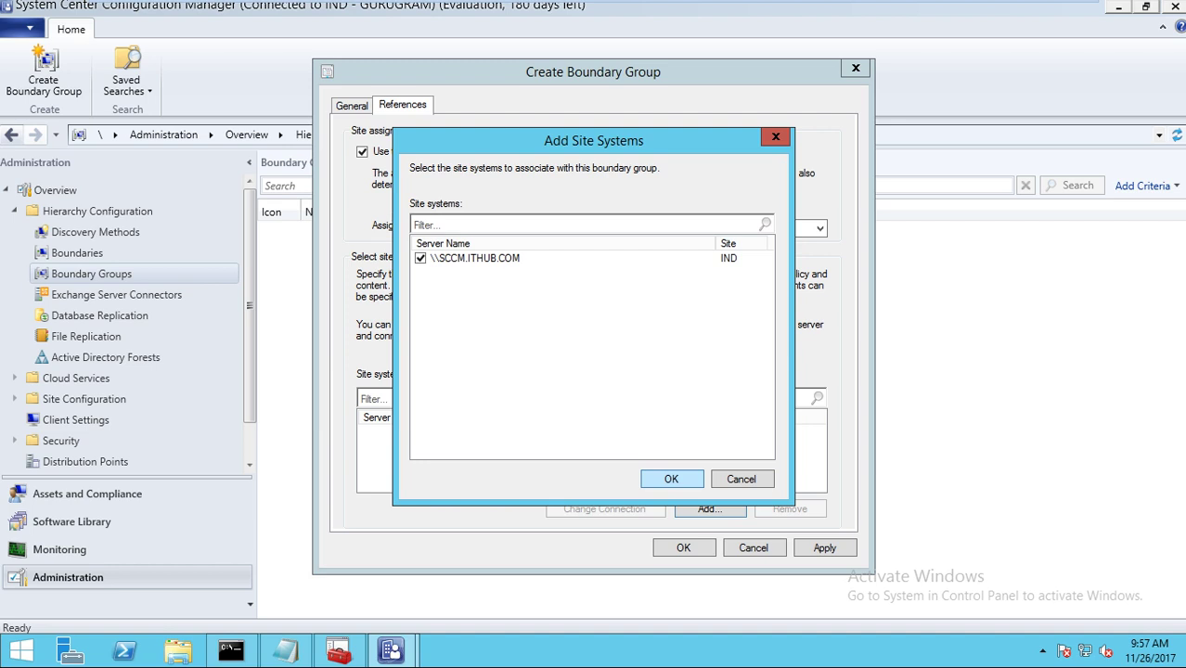
key(Return)
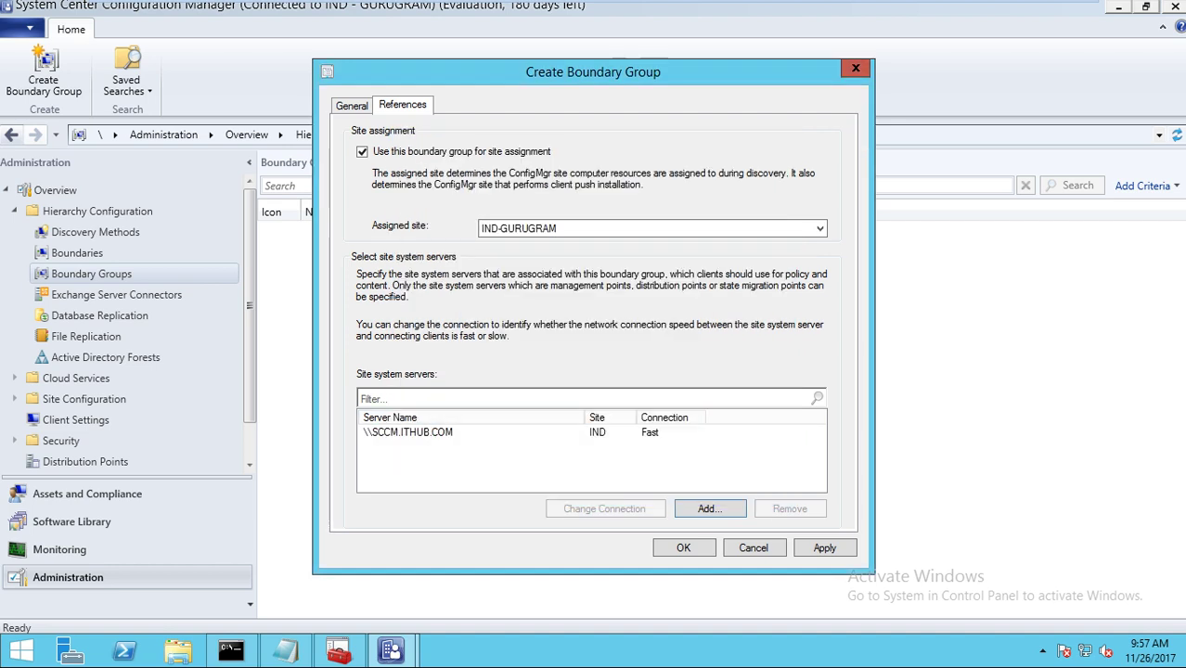
click(408, 432)
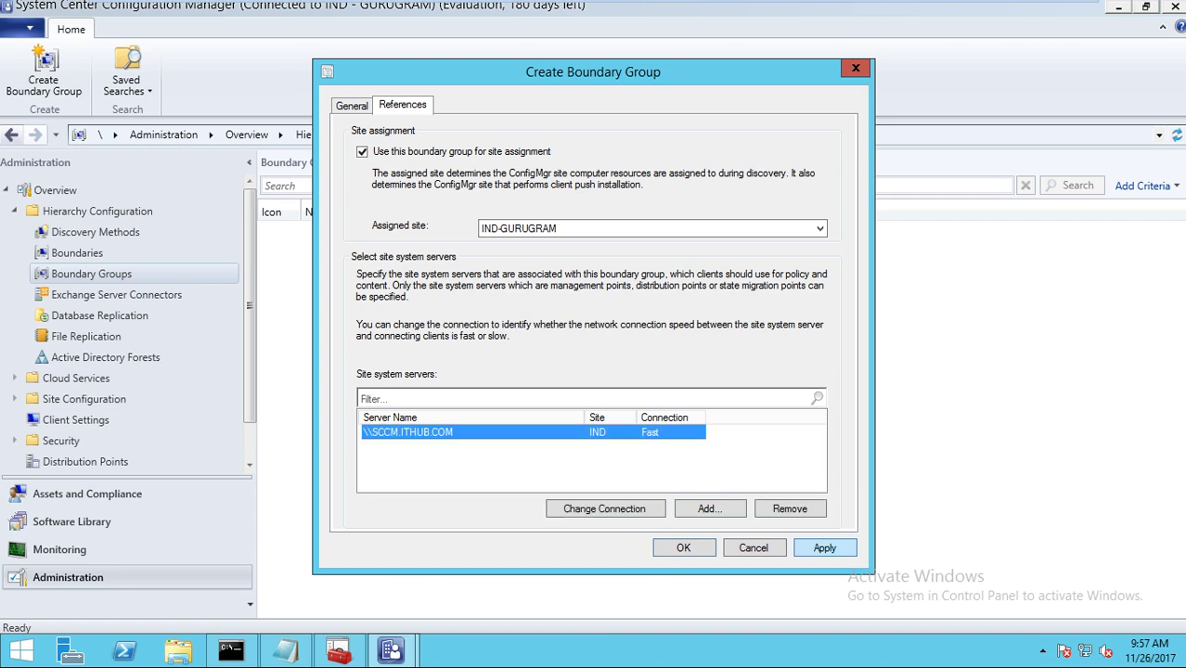
click(825, 548)
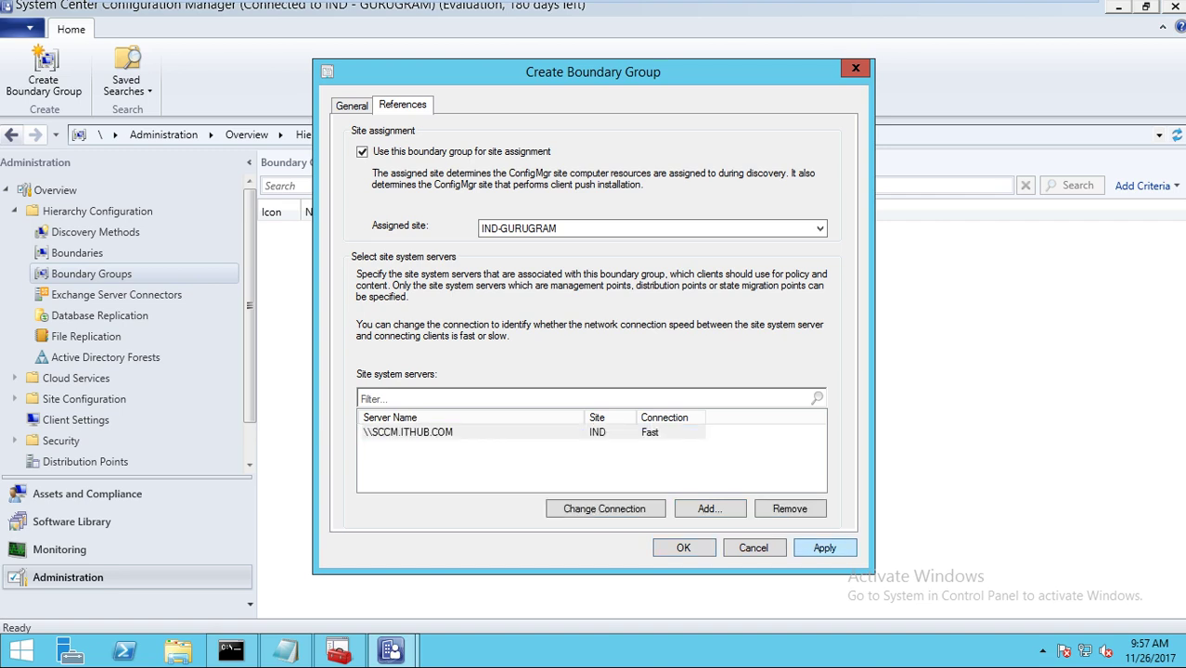
key(Return)
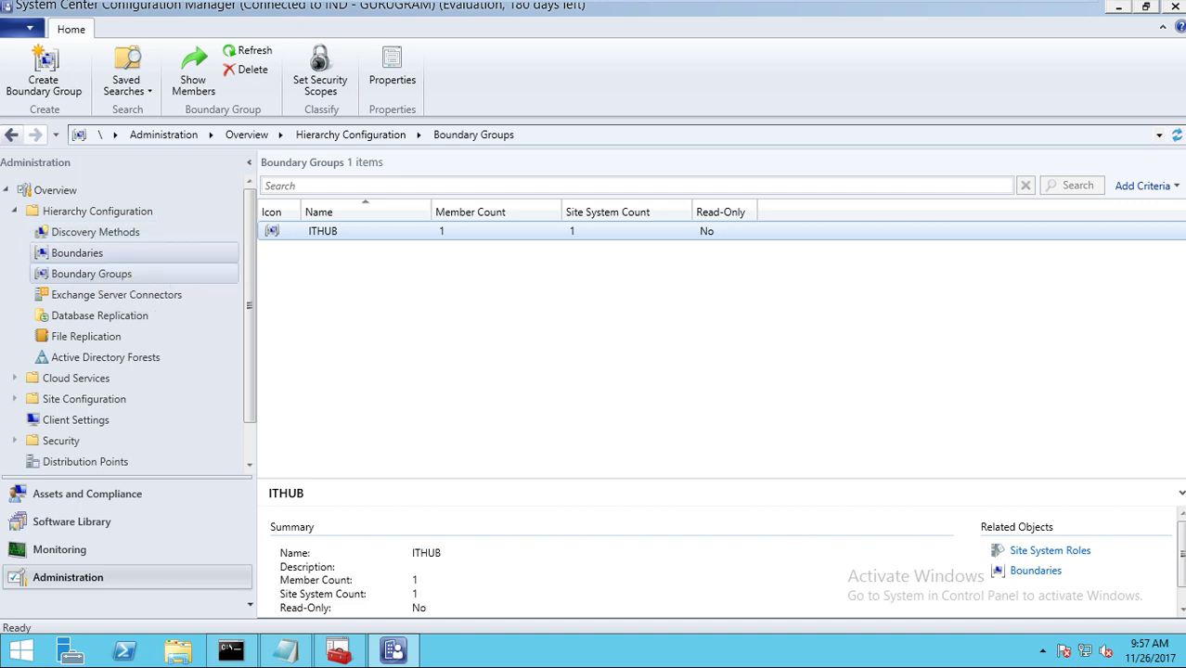
Review the boundaries, boundary groups and discovery methods lists under Hierarchy Configuration
click(77, 252)
click(91, 274)
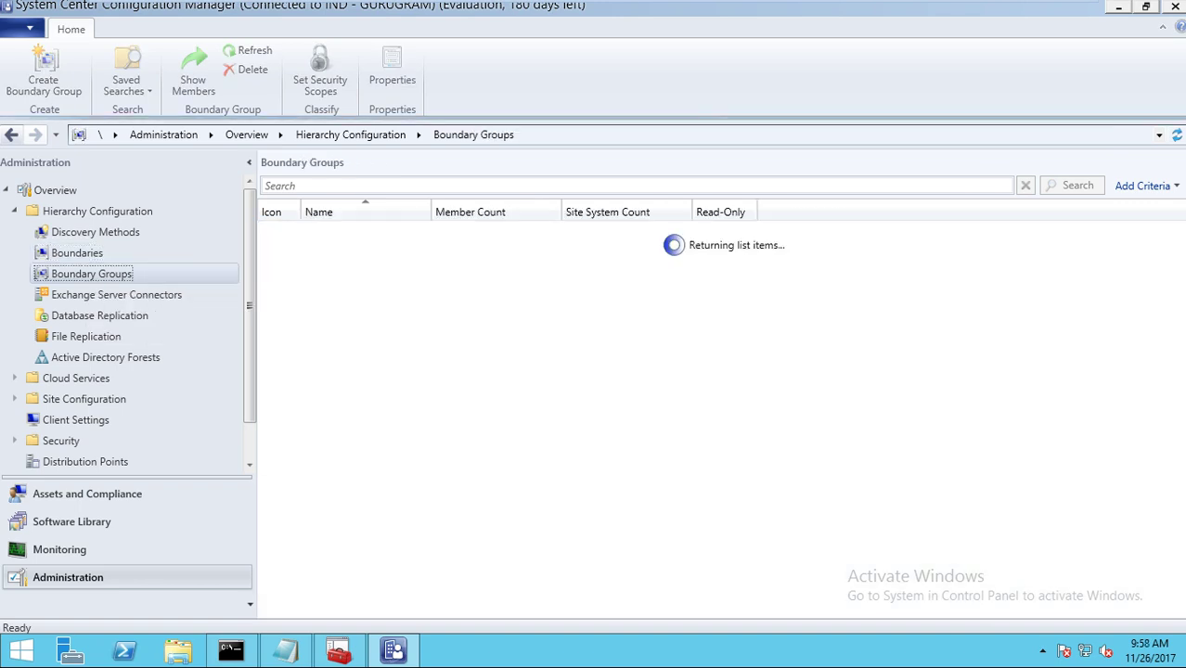
click(77, 252)
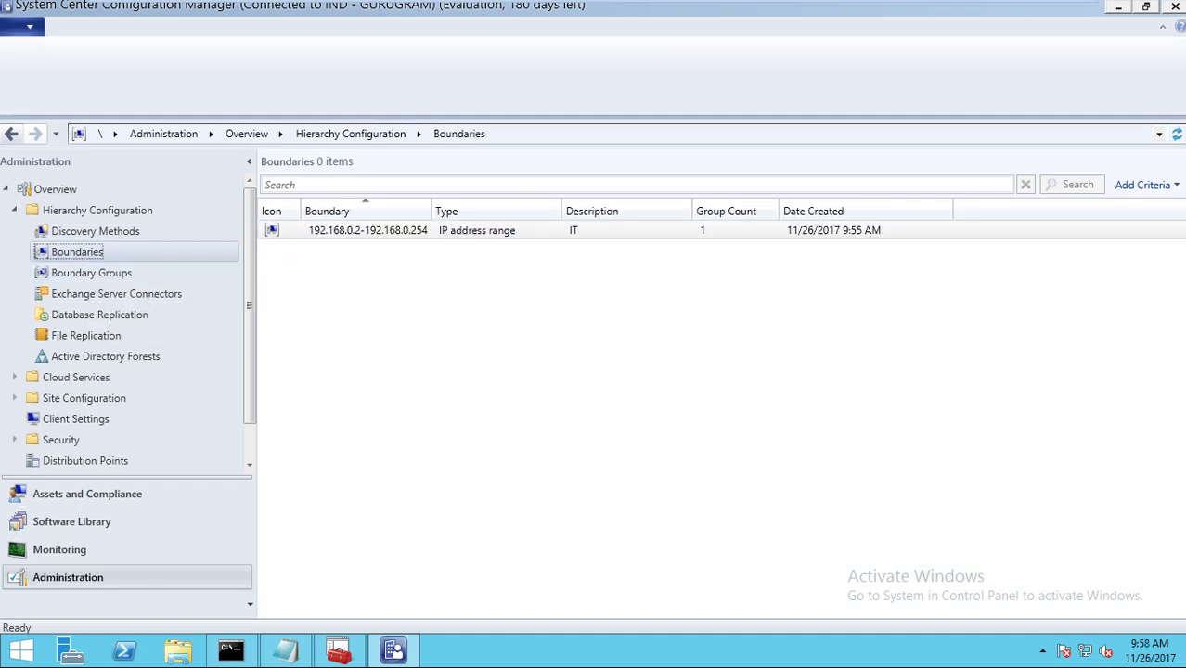
click(95, 231)
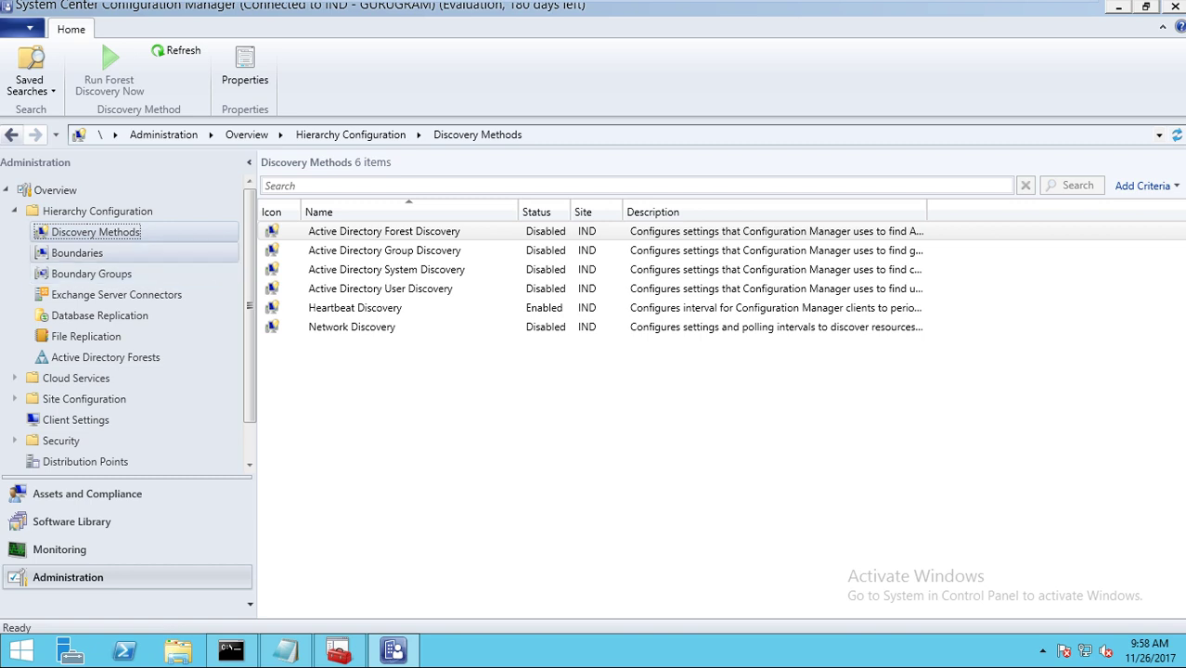
click(77, 253)
click(91, 274)
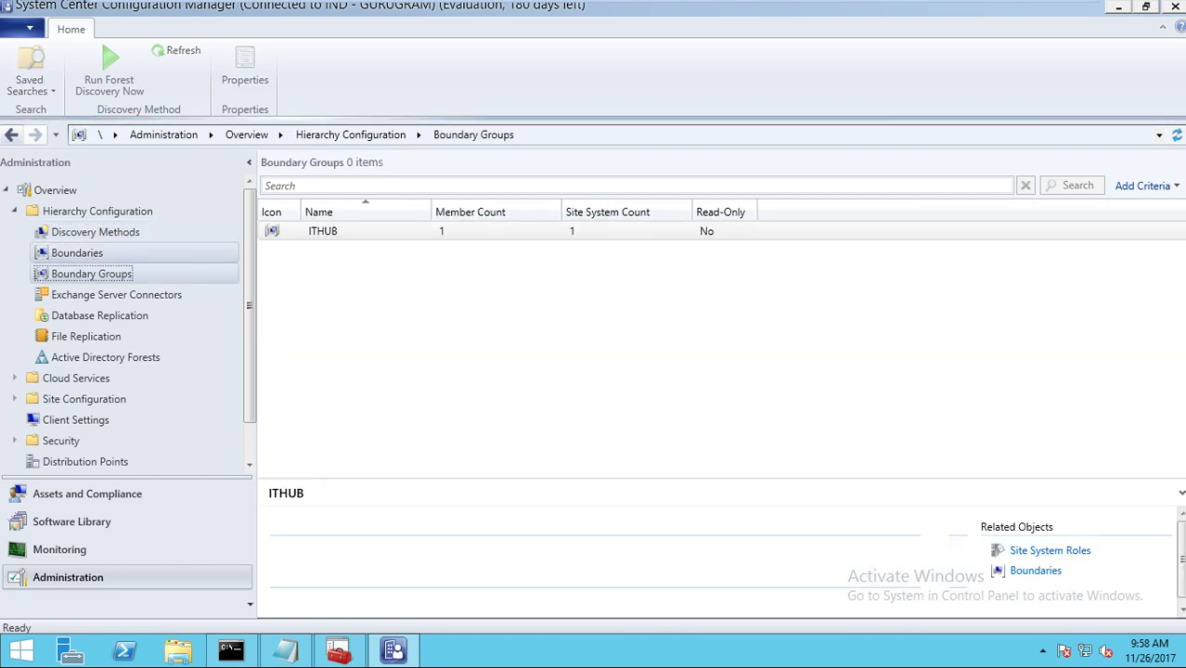
key(Up)
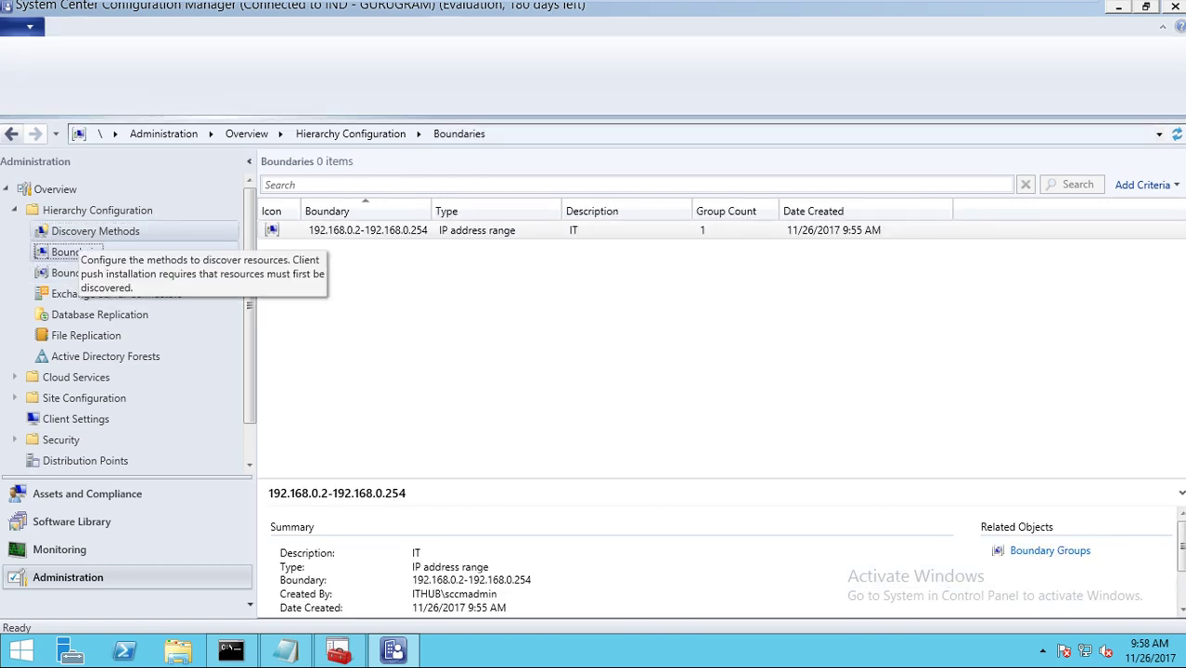
Enable Active Directory System Discovery in the properties of that discovery method
key(Up)
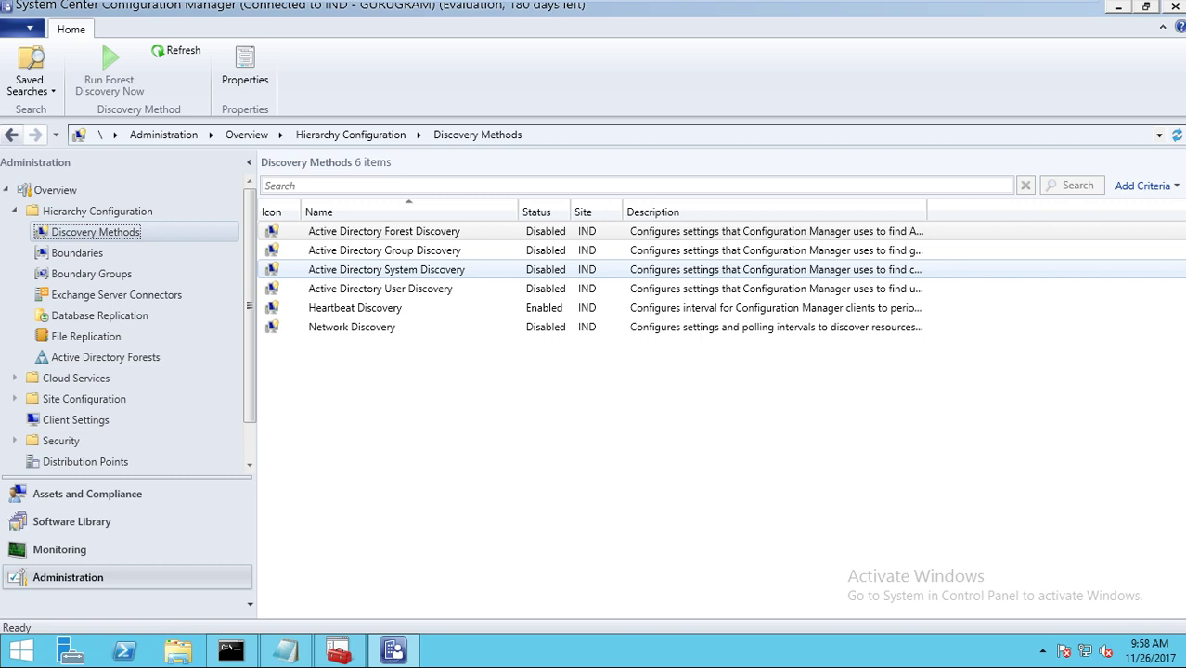
click(386, 270)
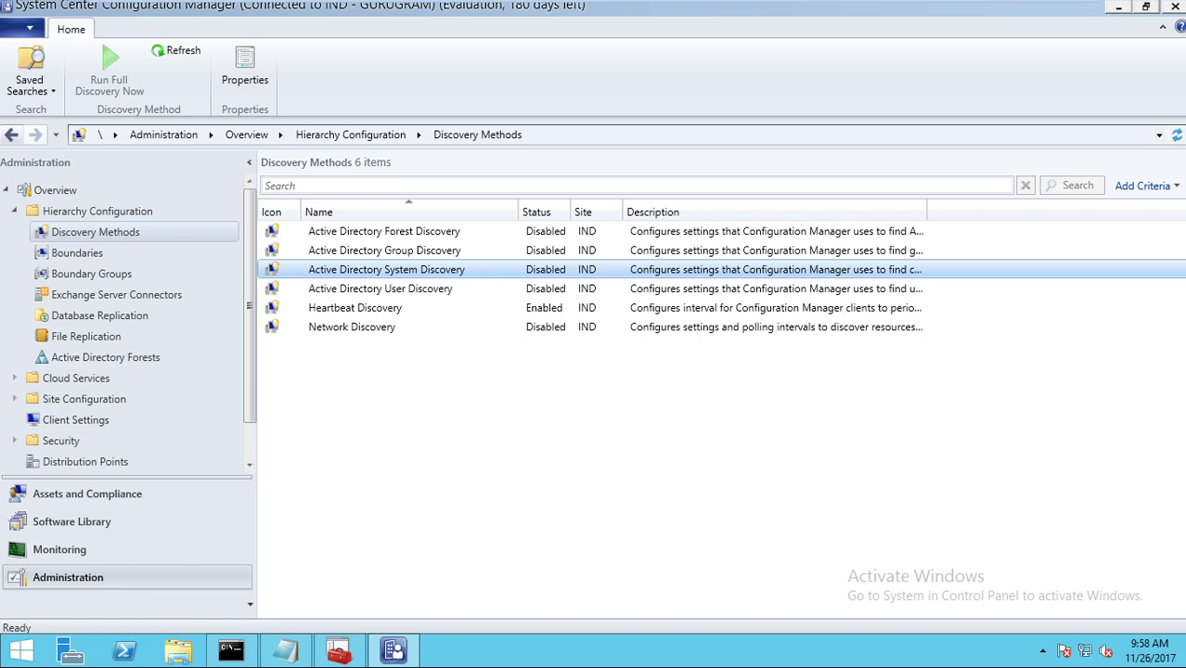
right_click(397, 270)
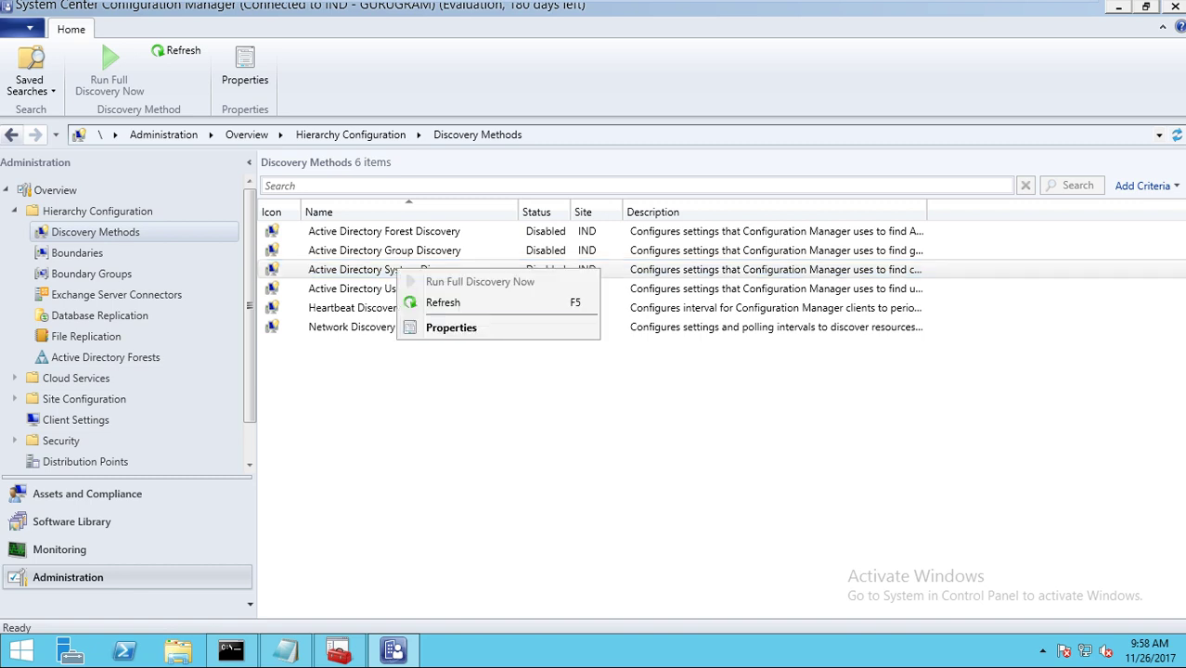
click(451, 328)
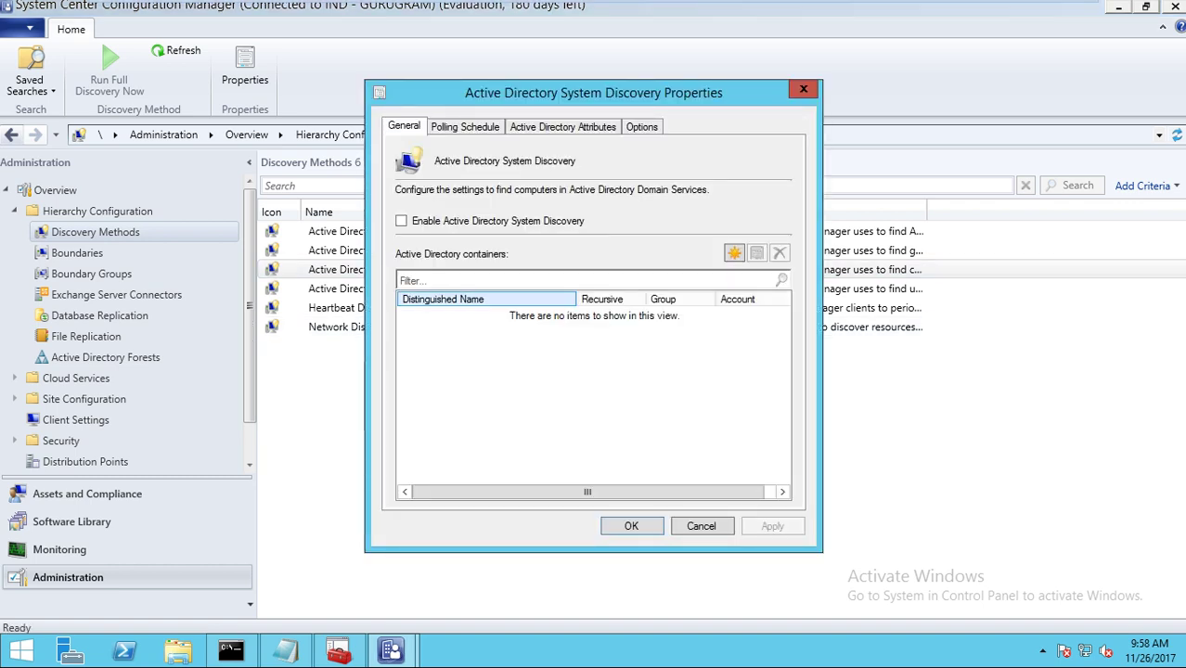
click(402, 221)
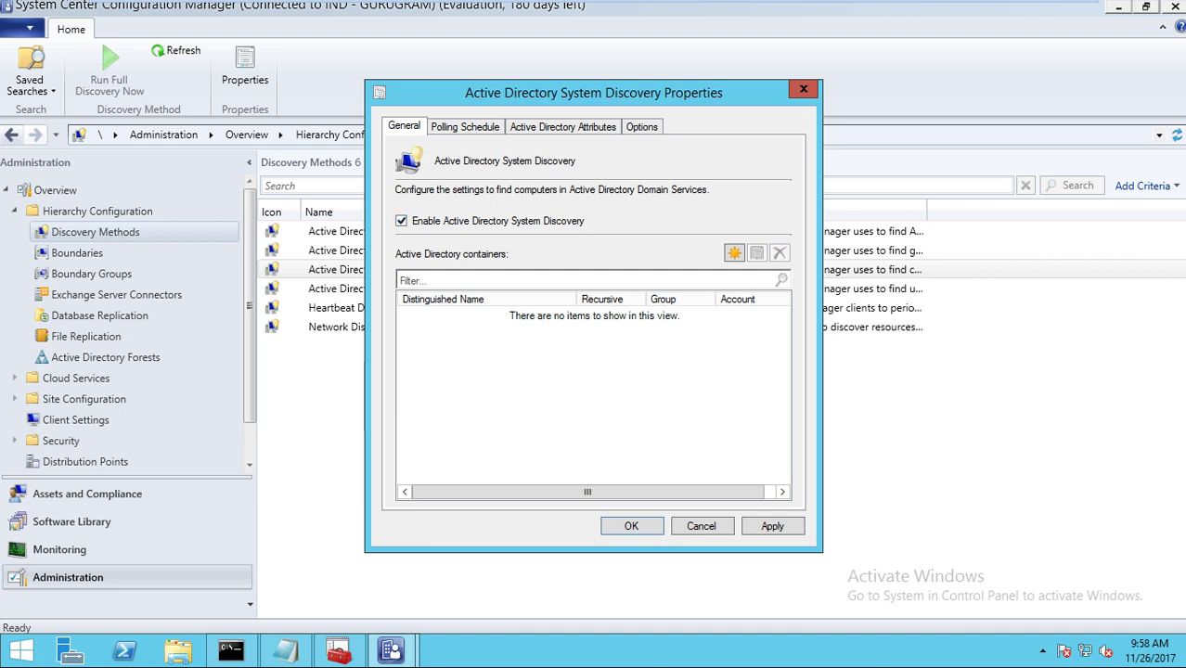
Add the ITHUB domain root, LDAP://DC=ITHUB,DC=COM, as the system discovery container and save the discovery properties
click(734, 253)
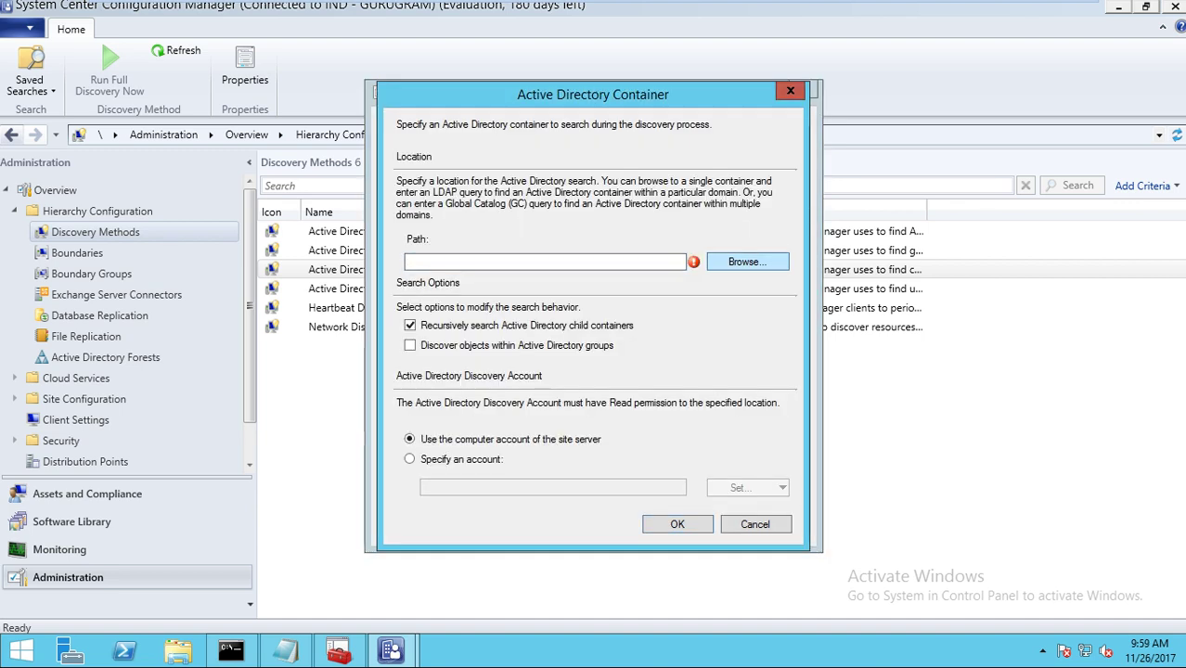
click(747, 261)
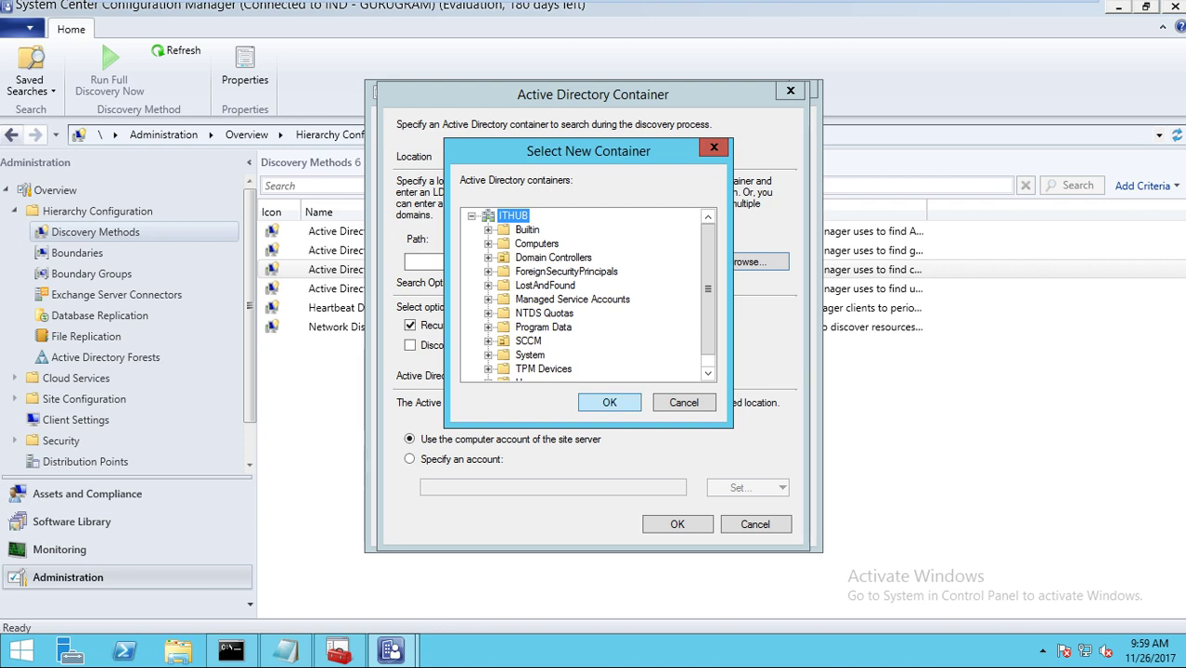
click(610, 402)
key(Return)
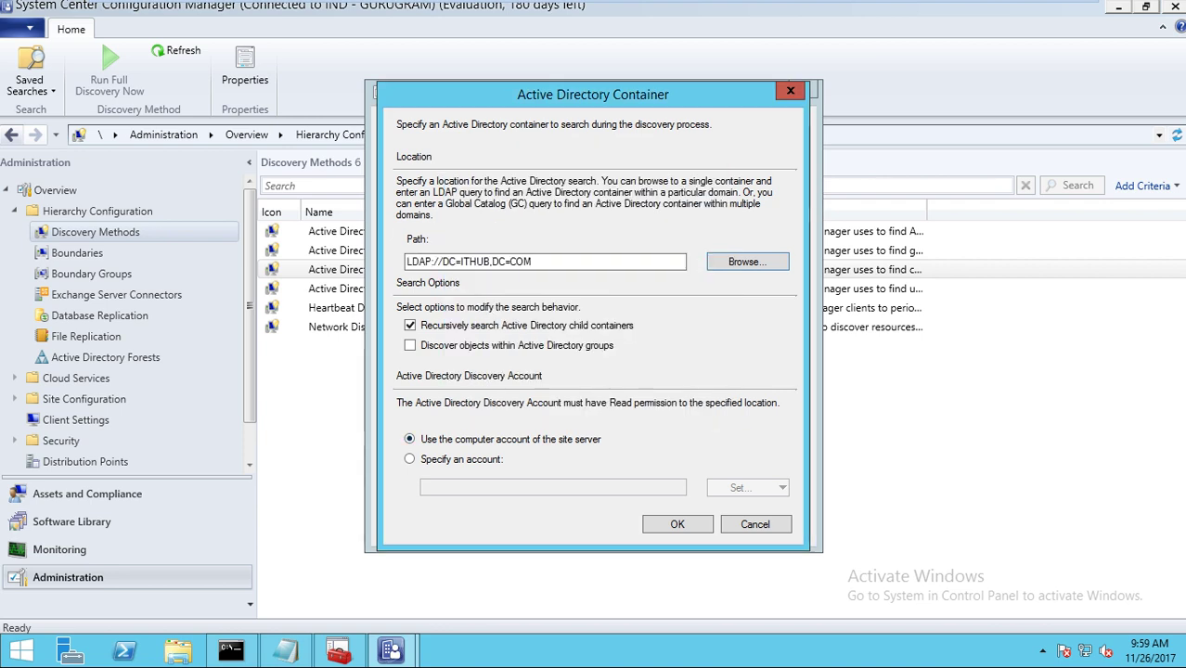
key(Return)
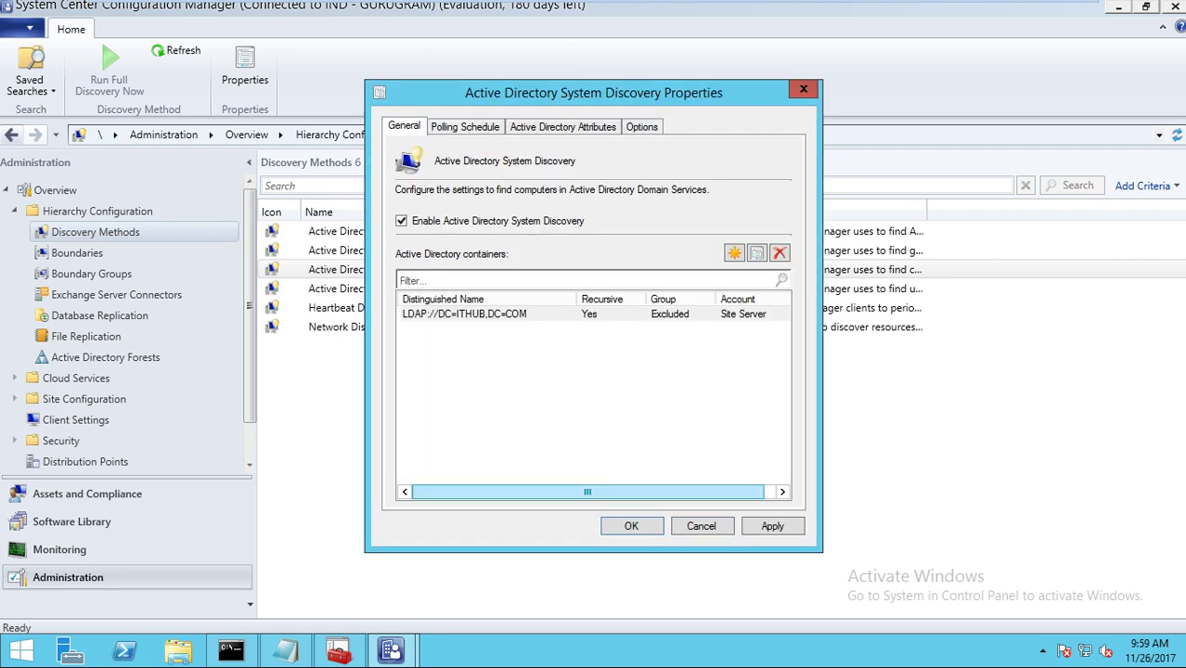
click(771, 526)
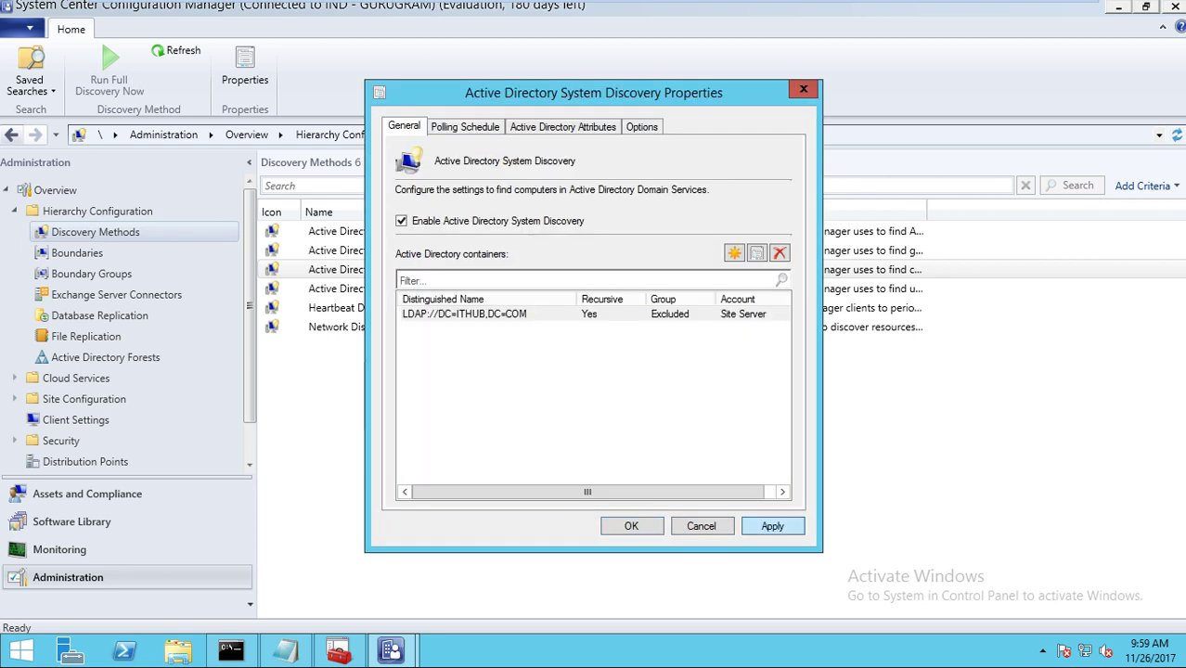
key(Return)
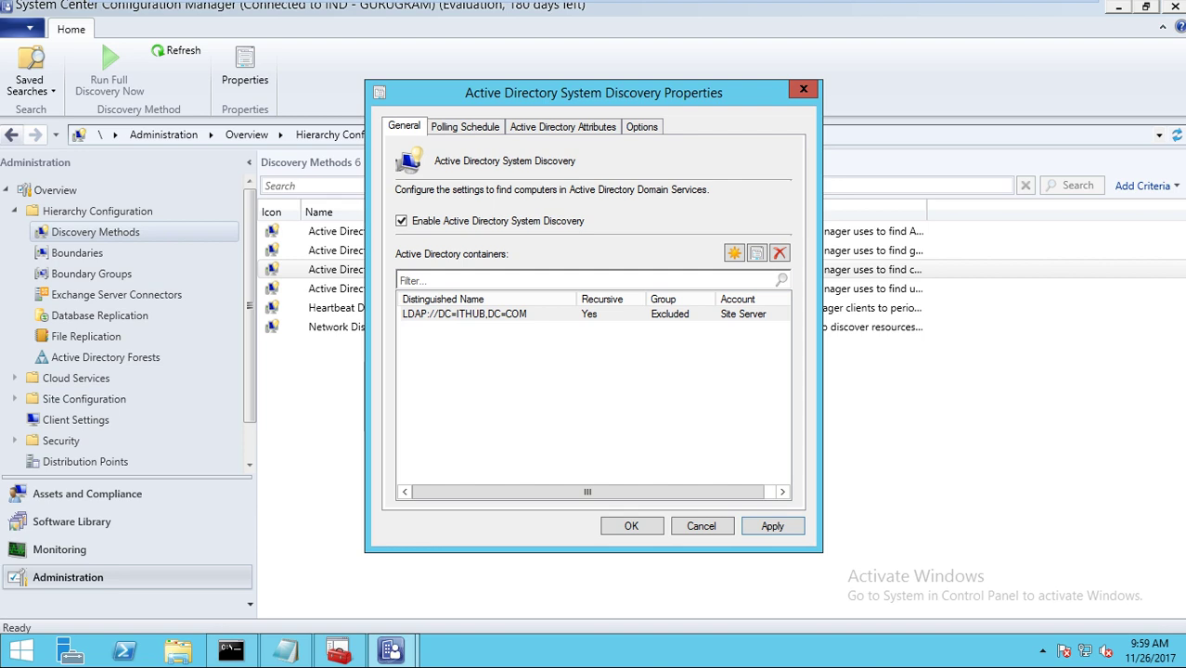
key(Return)
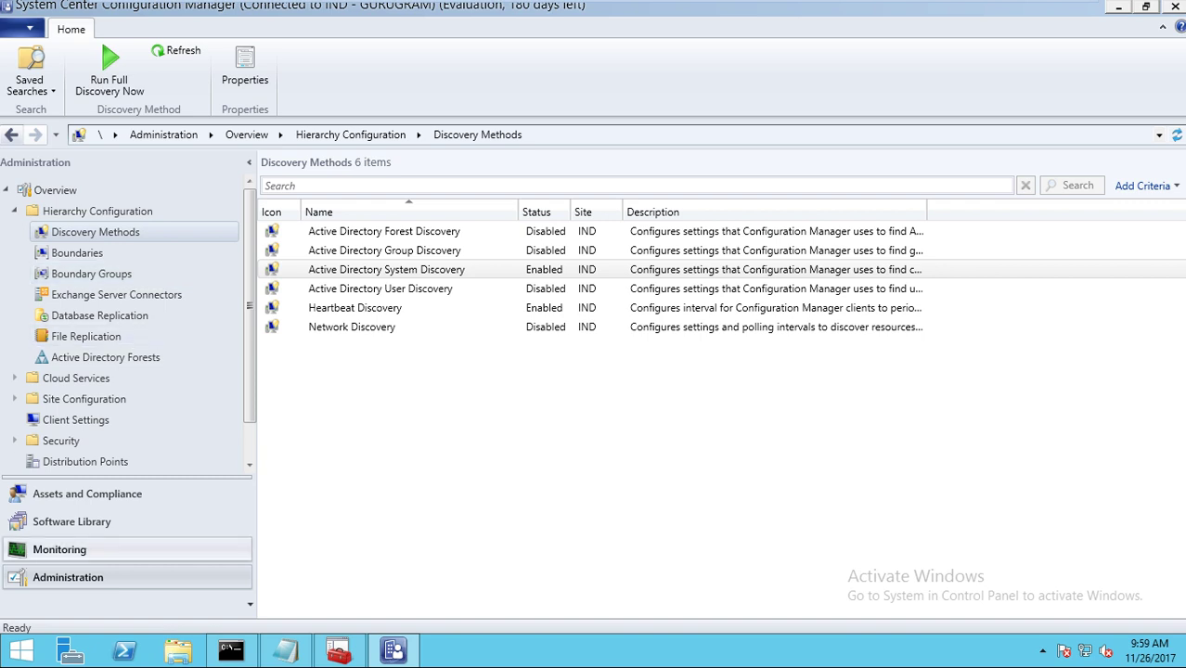
Show the members of the All Systems device collection in Assets and Compliance to check the discovered devices
click(87, 494)
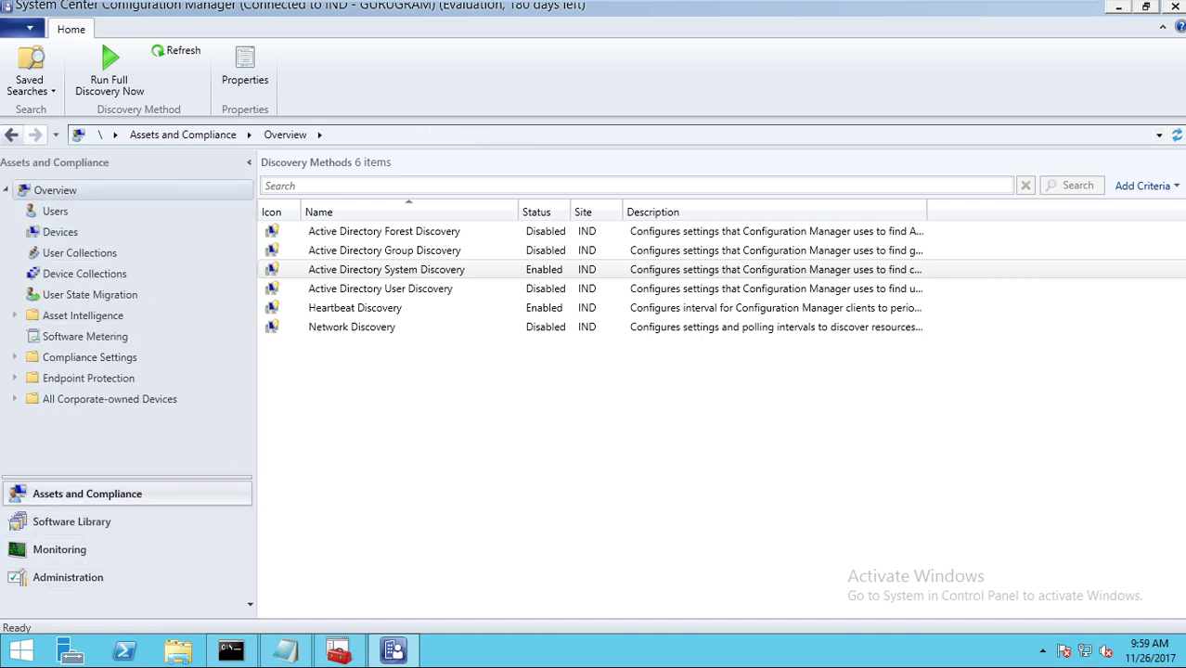
click(84, 274)
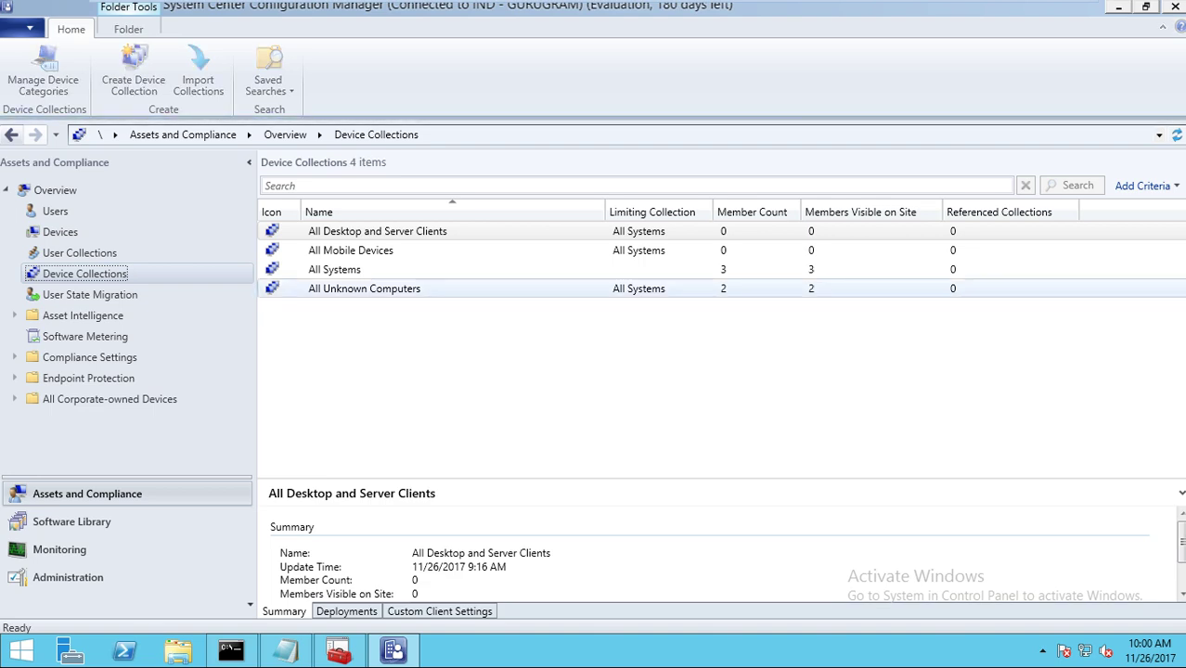
click(336, 270)
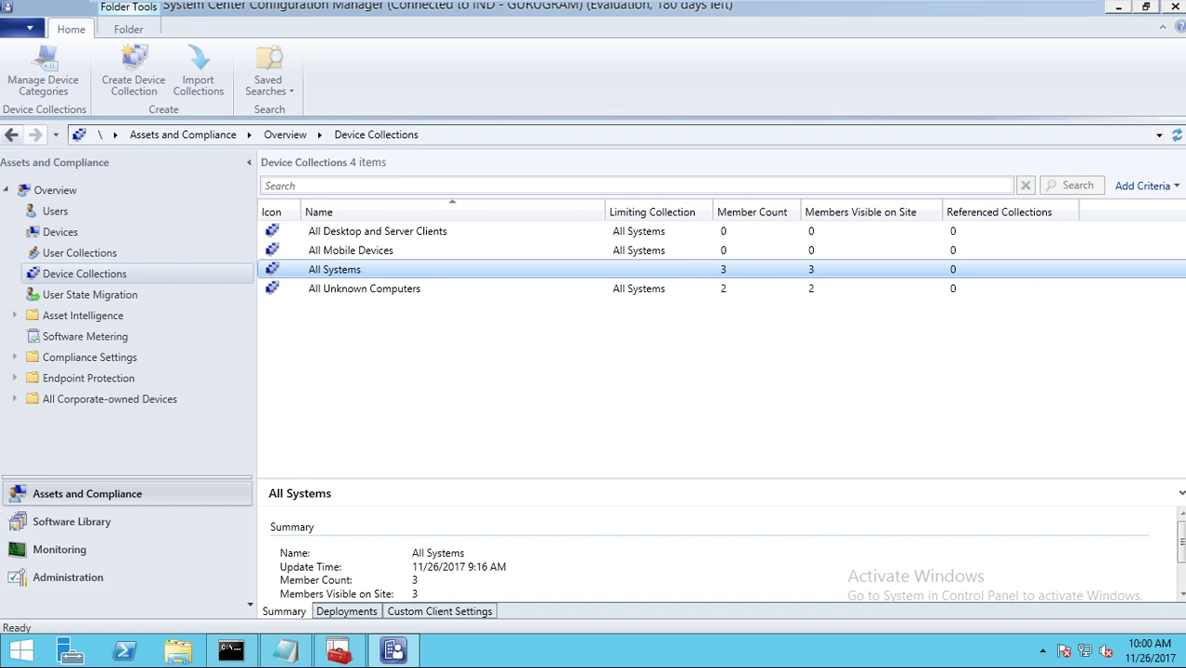
right_click(366, 268)
click(433, 252)
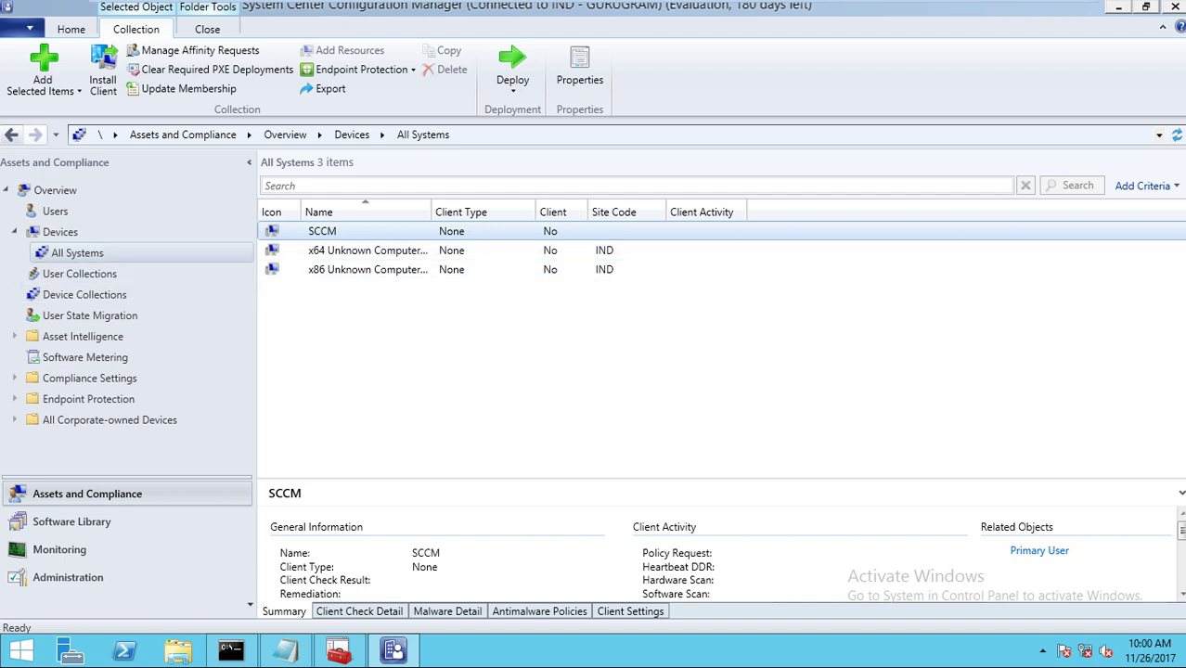
mouse_move(389, 2)
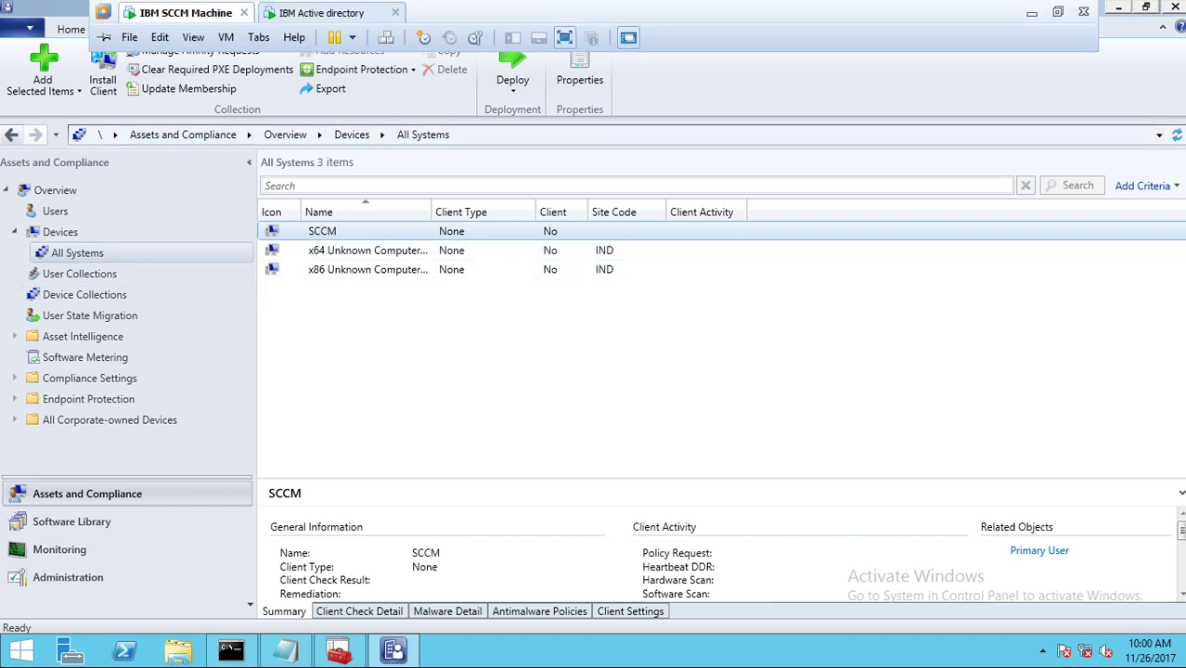
click(1031, 12)
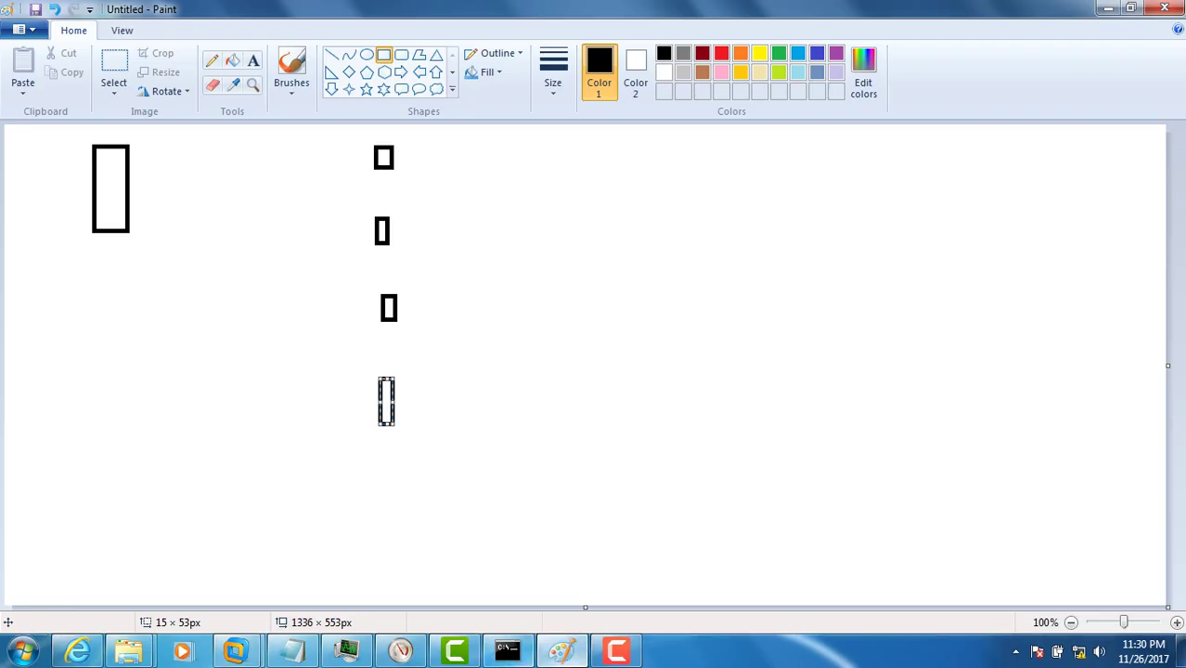
click(616, 651)
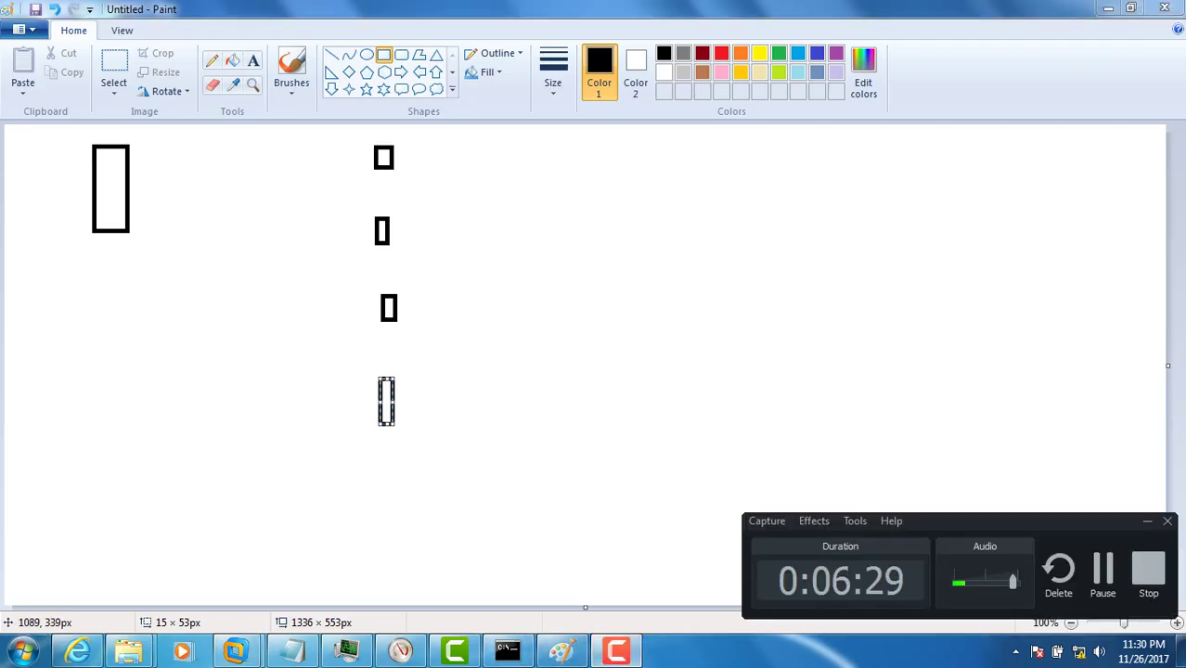